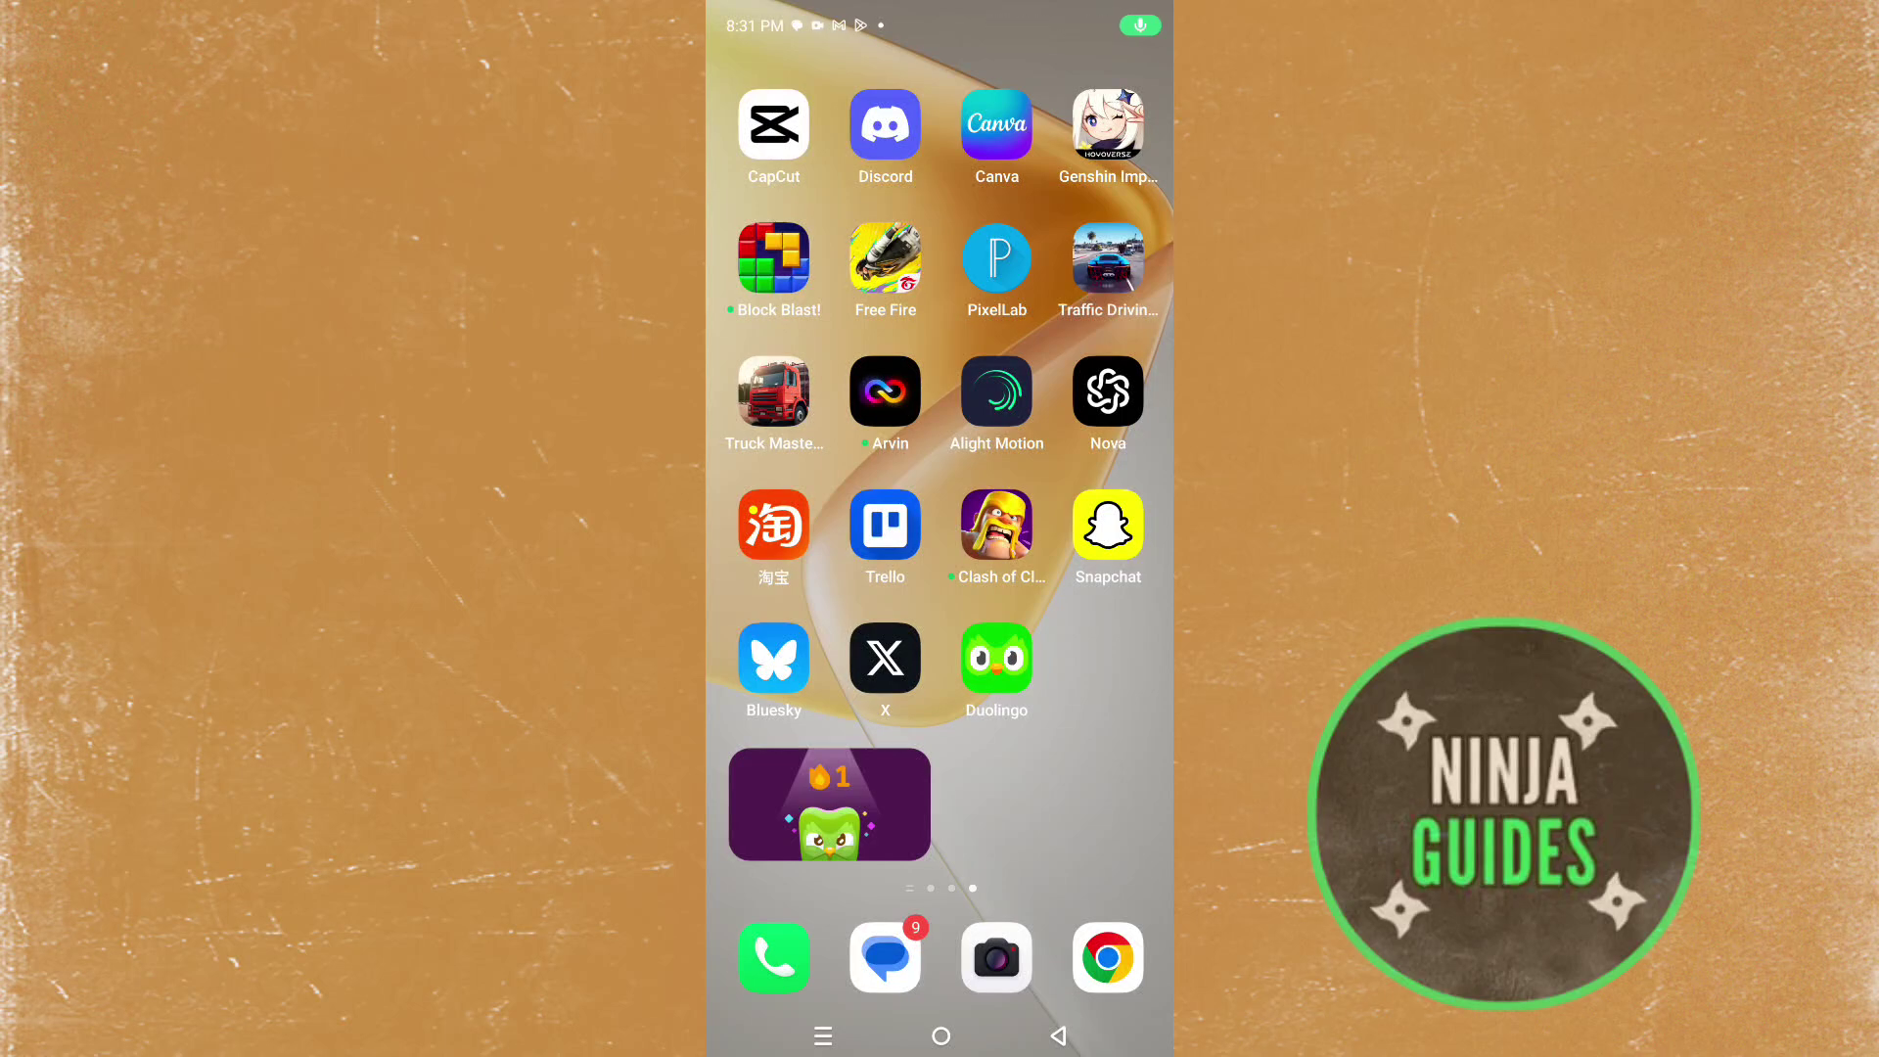
- Launch PixelLab and bring up the font picker for the New Text object
left_click(998, 262)
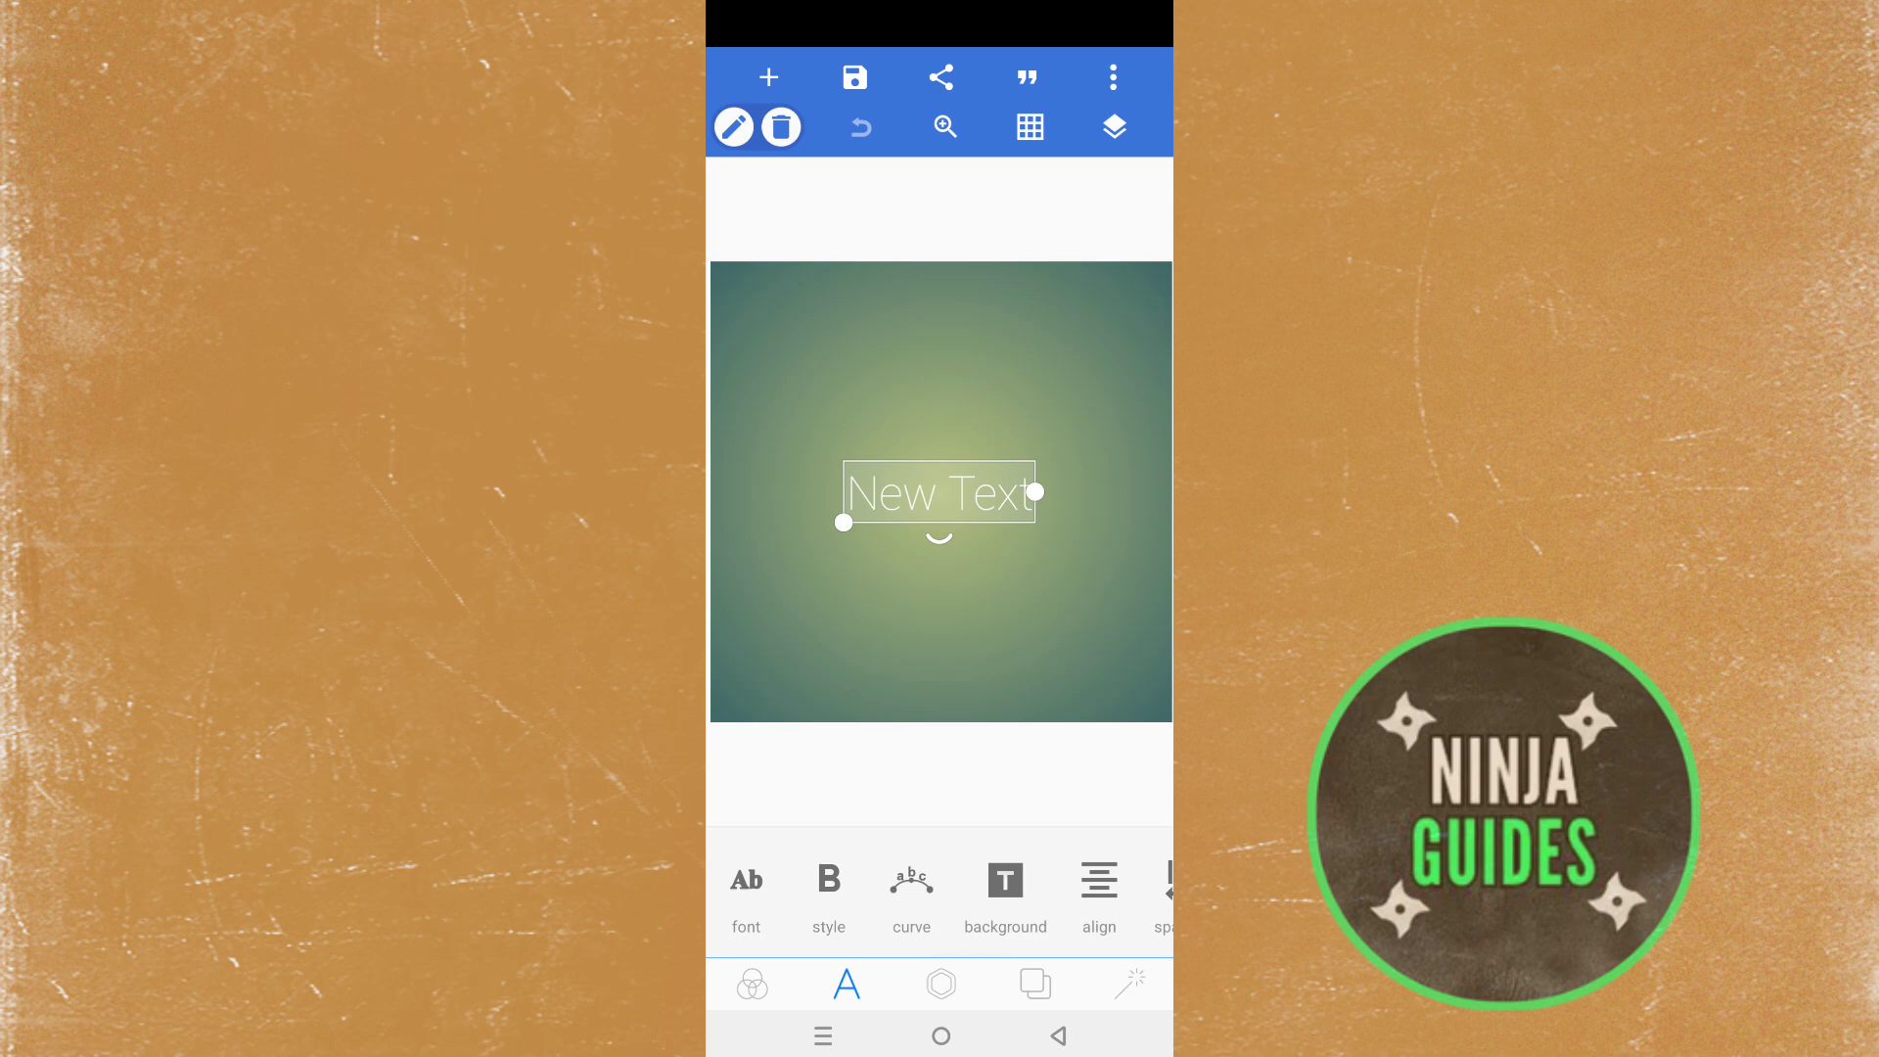
left_click(747, 882)
scroll(942, 587, "down", 5)
scroll(941, 588, "down", 10)
scroll(941, 588, "up", 15)
scroll(942, 587, "up", 10)
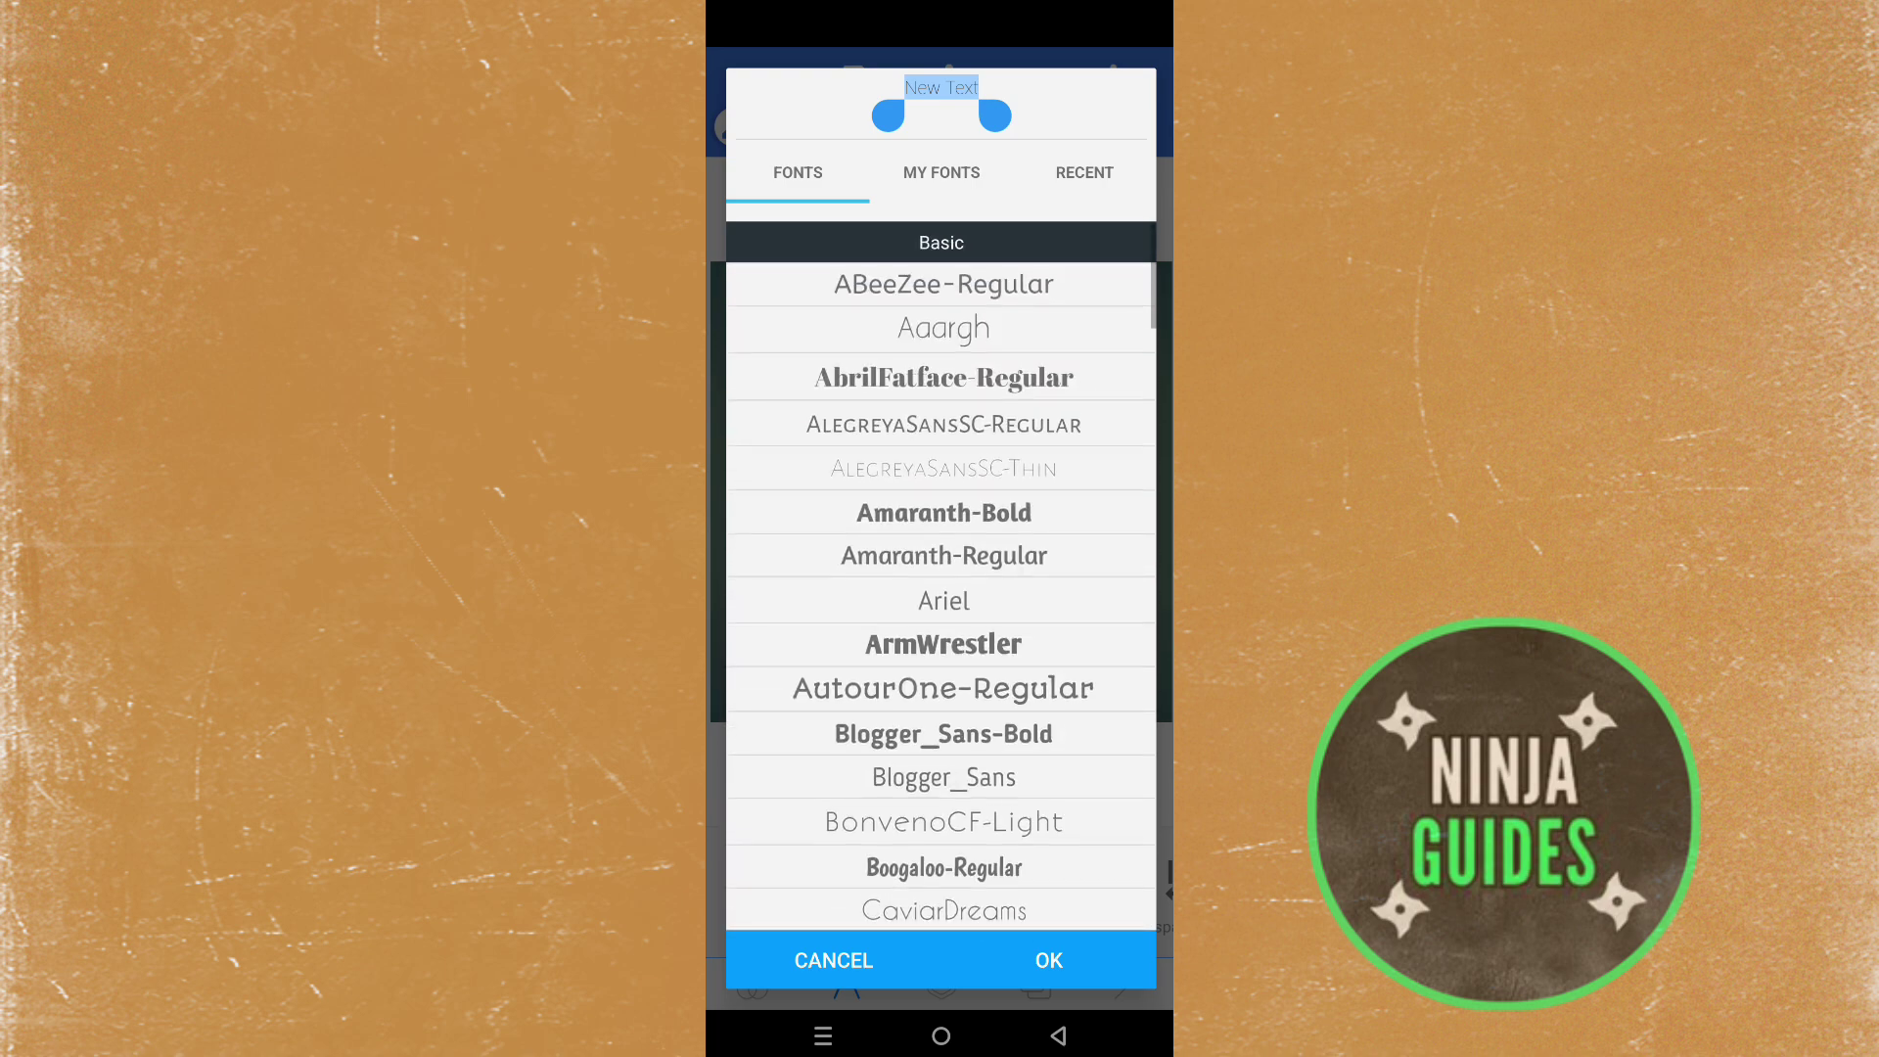
- Switch the font dialog to MY FONTS, which lists no installed custom fonts
left_click(941, 172)
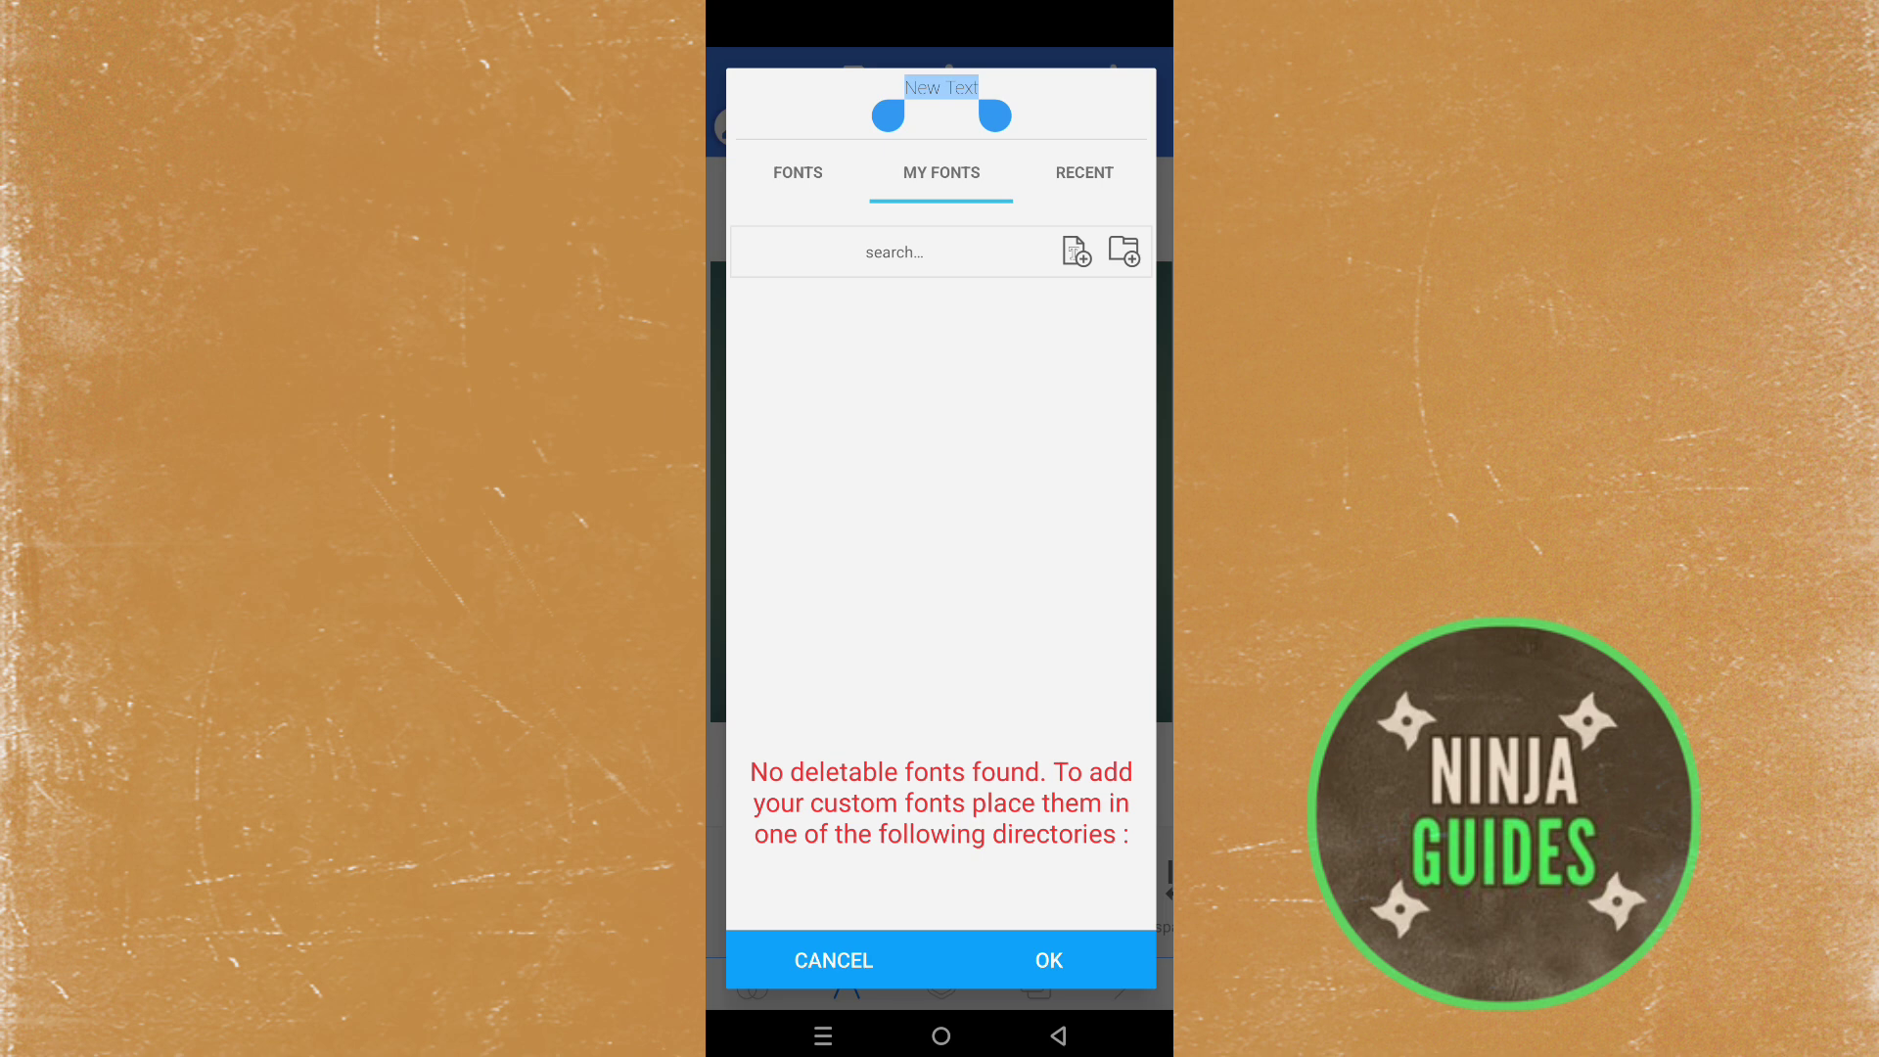
left_click_drag(1125, 253, 1099, 363)
left_click_drag(1125, 253, 1117, 325)
- Search for 'dafont' in Chrome and open the DaFont website from the results
left_click(942, 1035)
left_click(1104, 962)
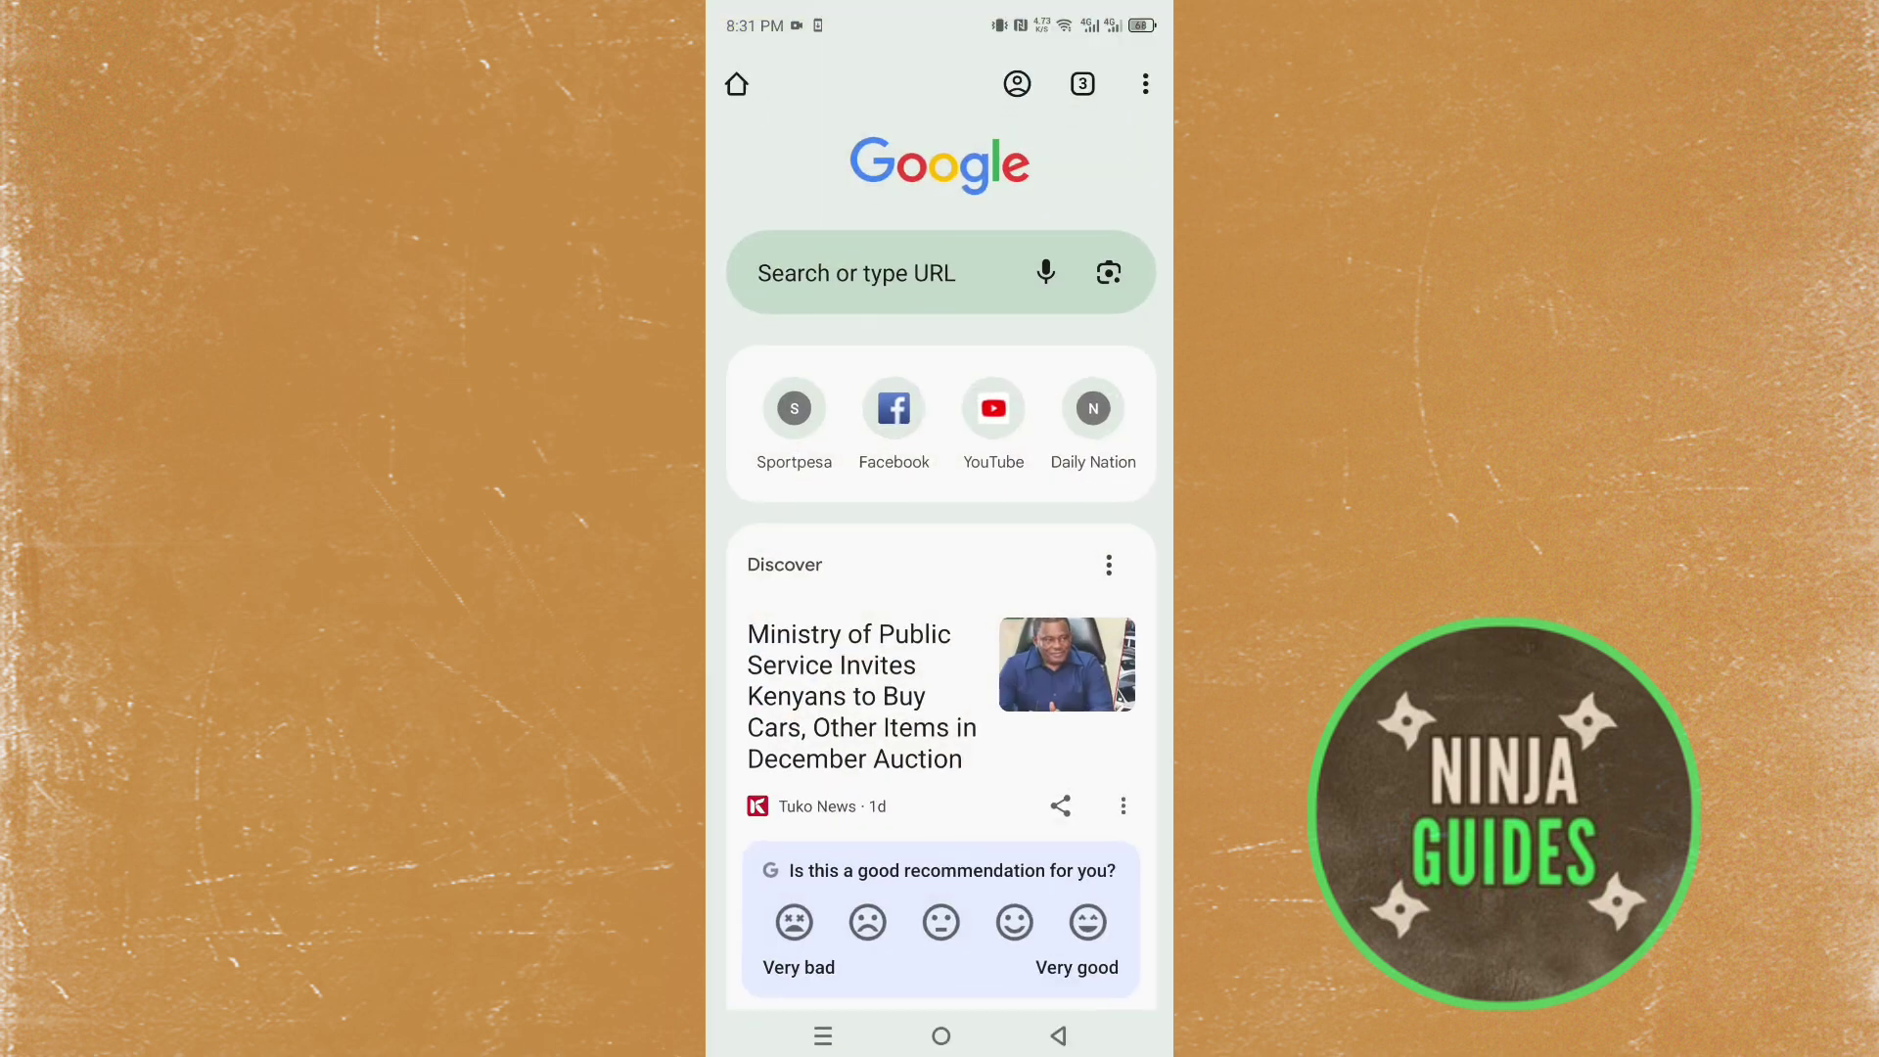
left_click(901, 268)
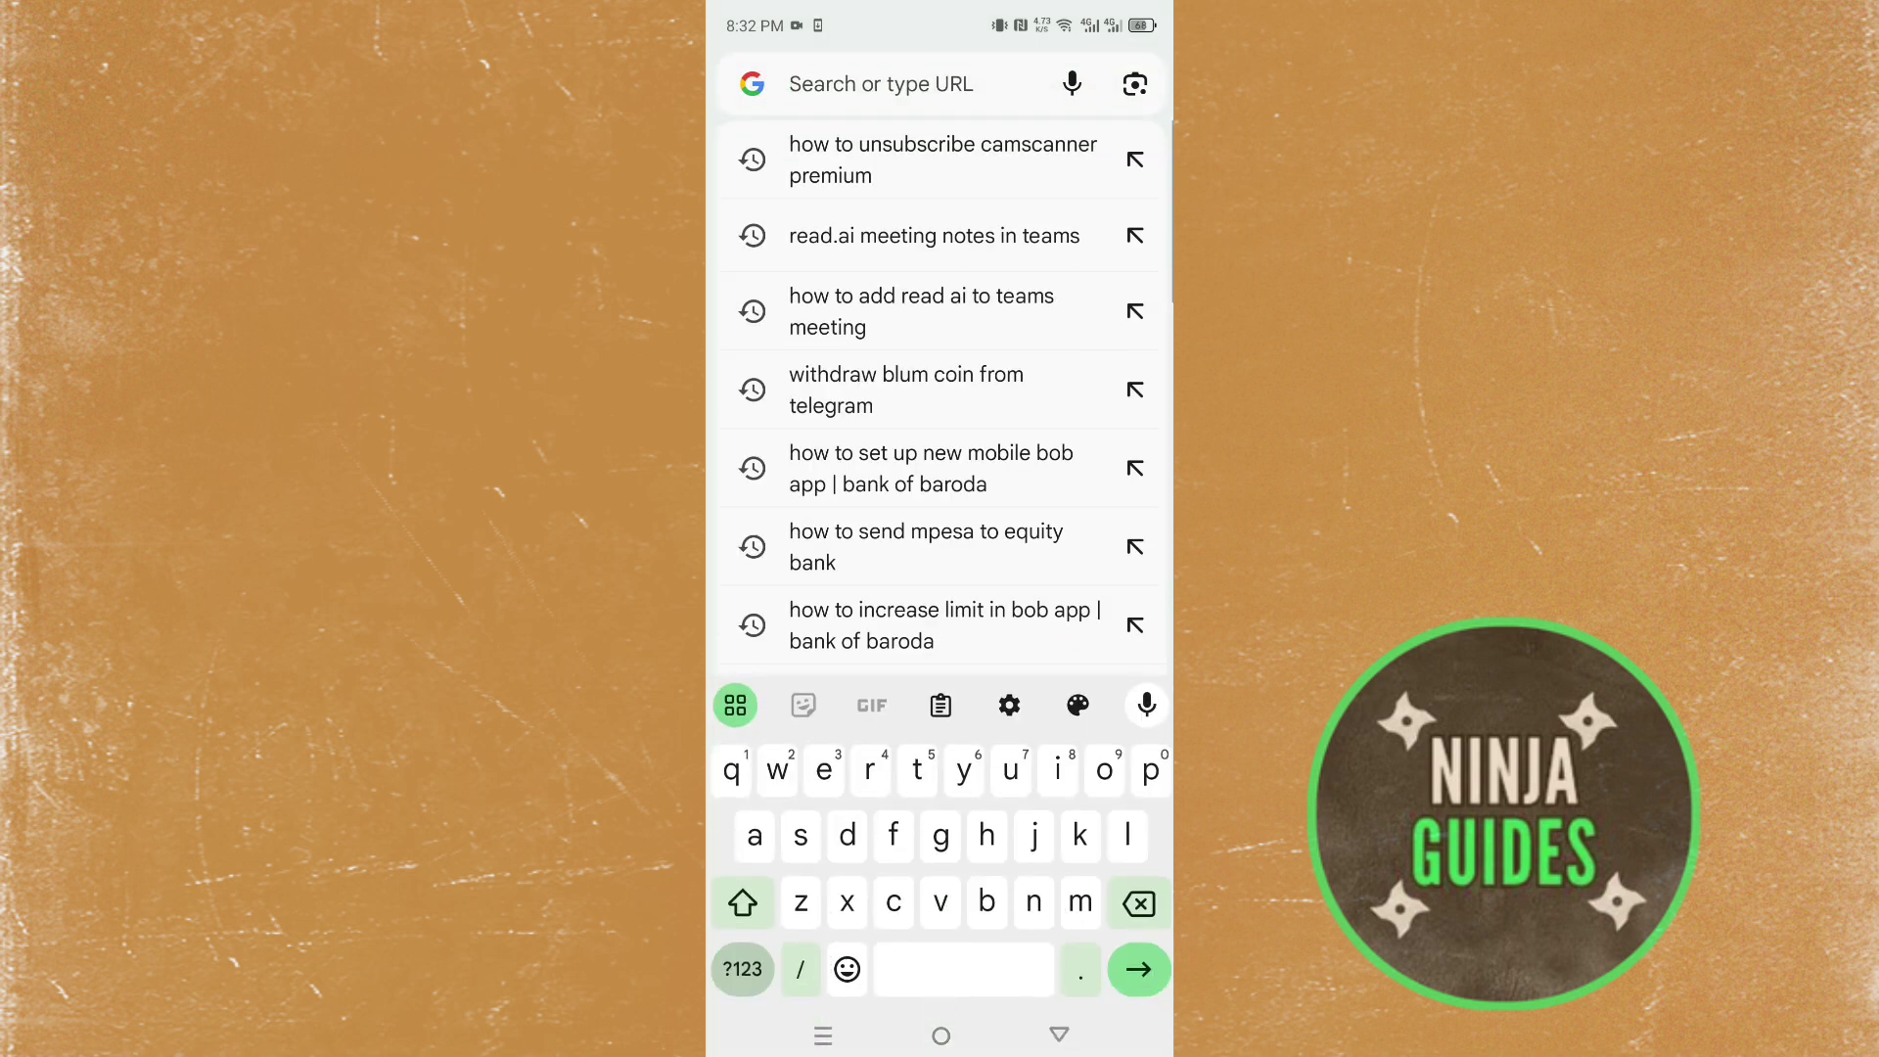
type("dadont")
key("Return")
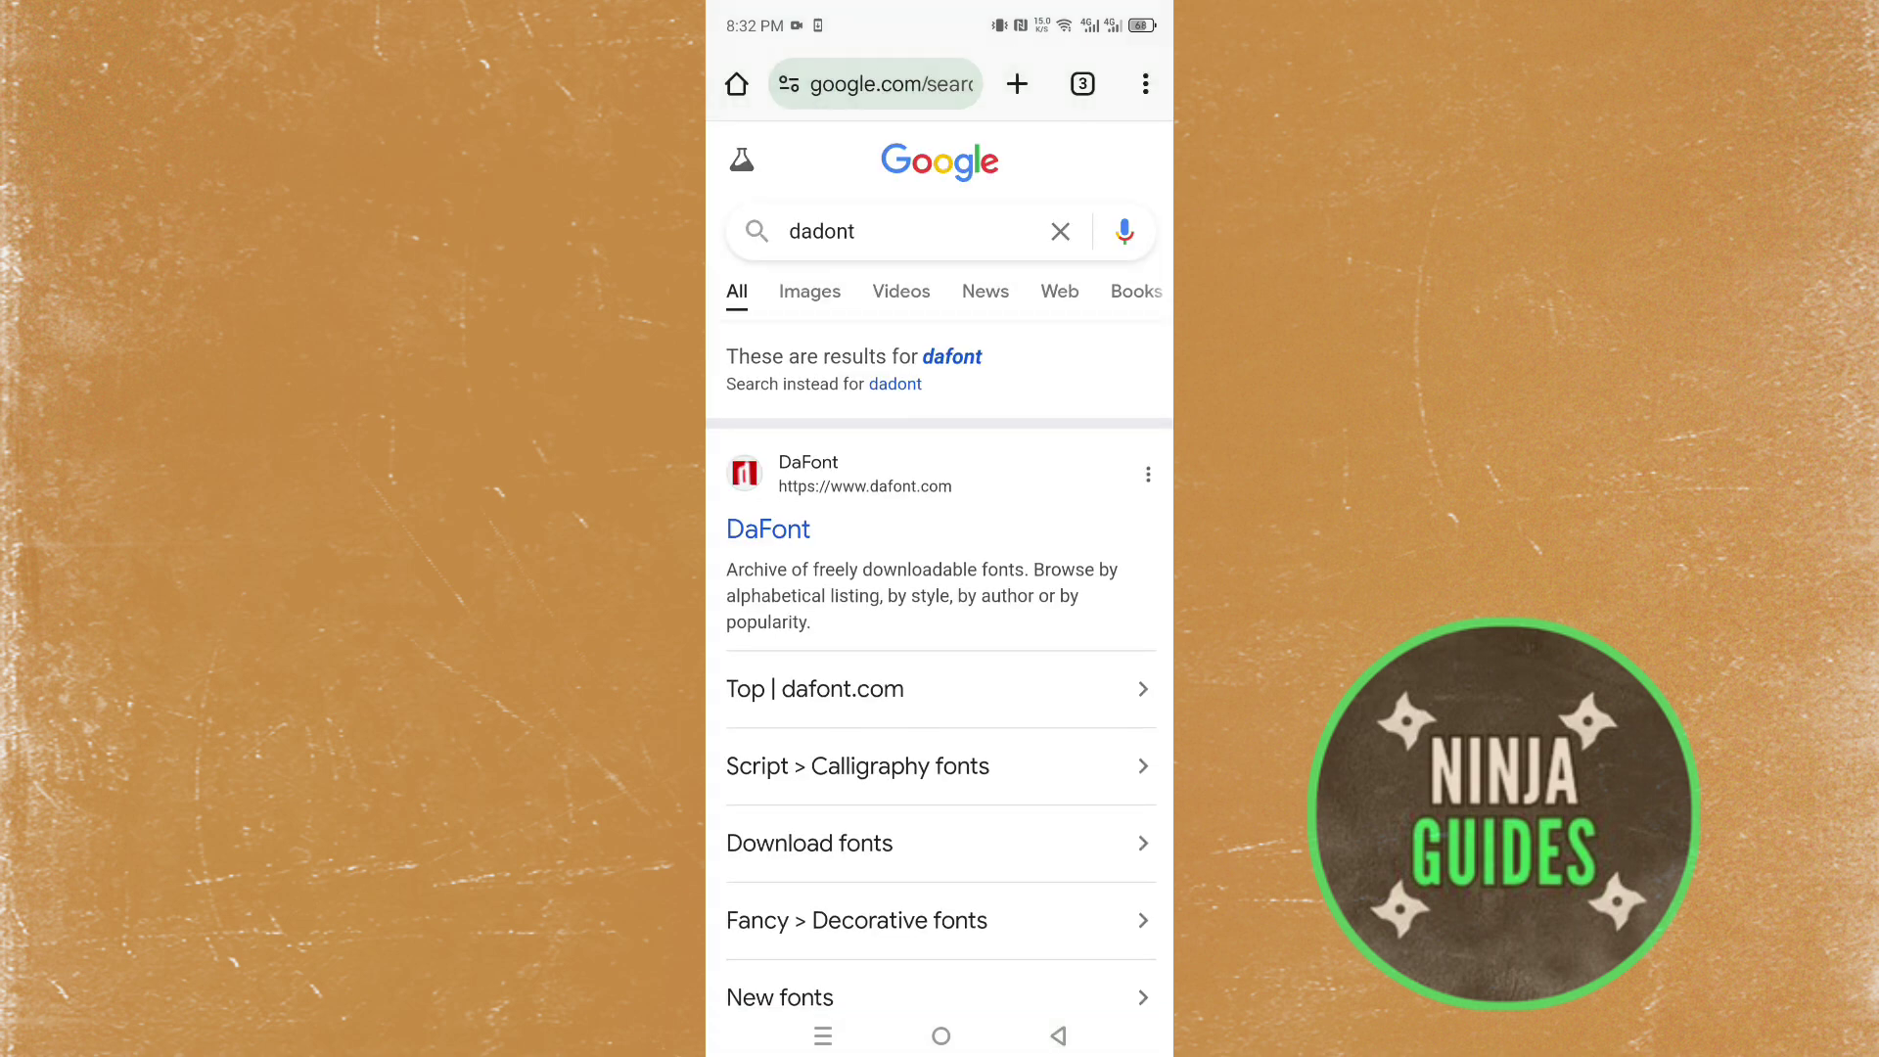
left_click(768, 529)
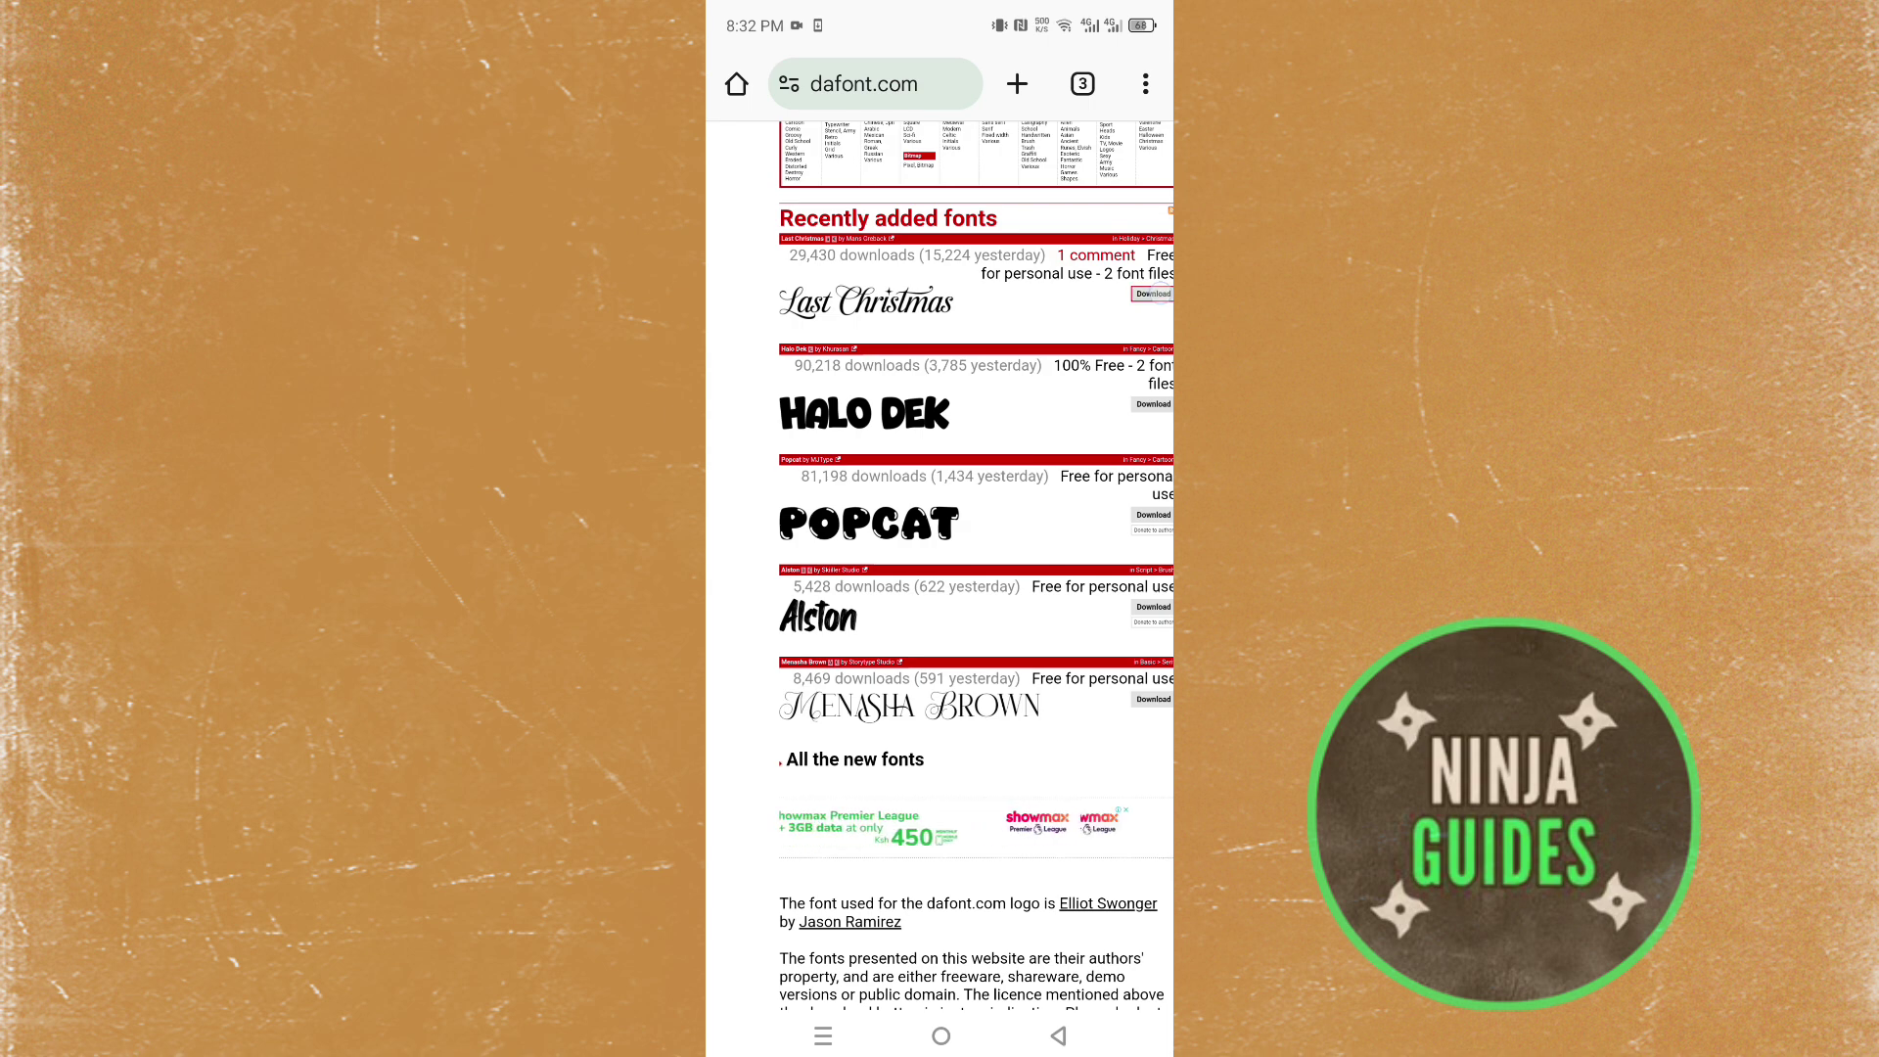
- Download the Last Christmas font and open its archive just once with File Manager
left_click(1153, 293)
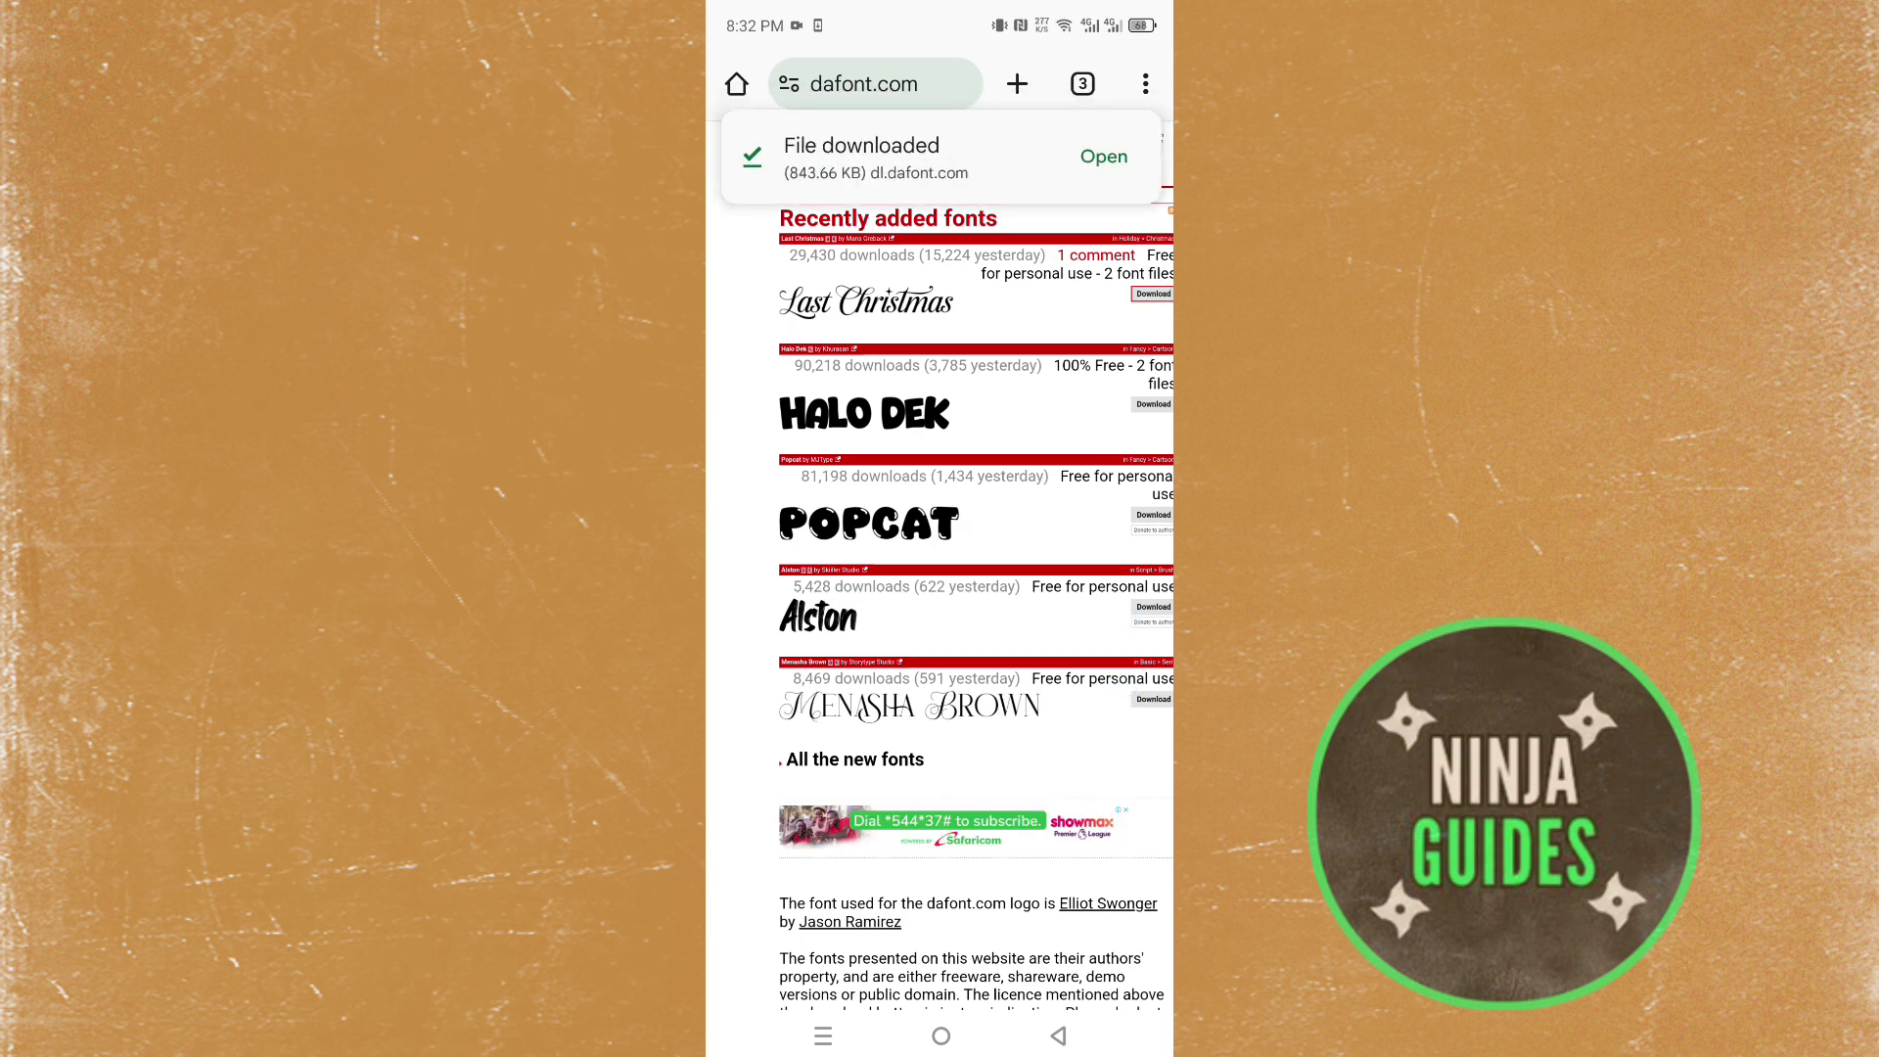
left_click(1104, 155)
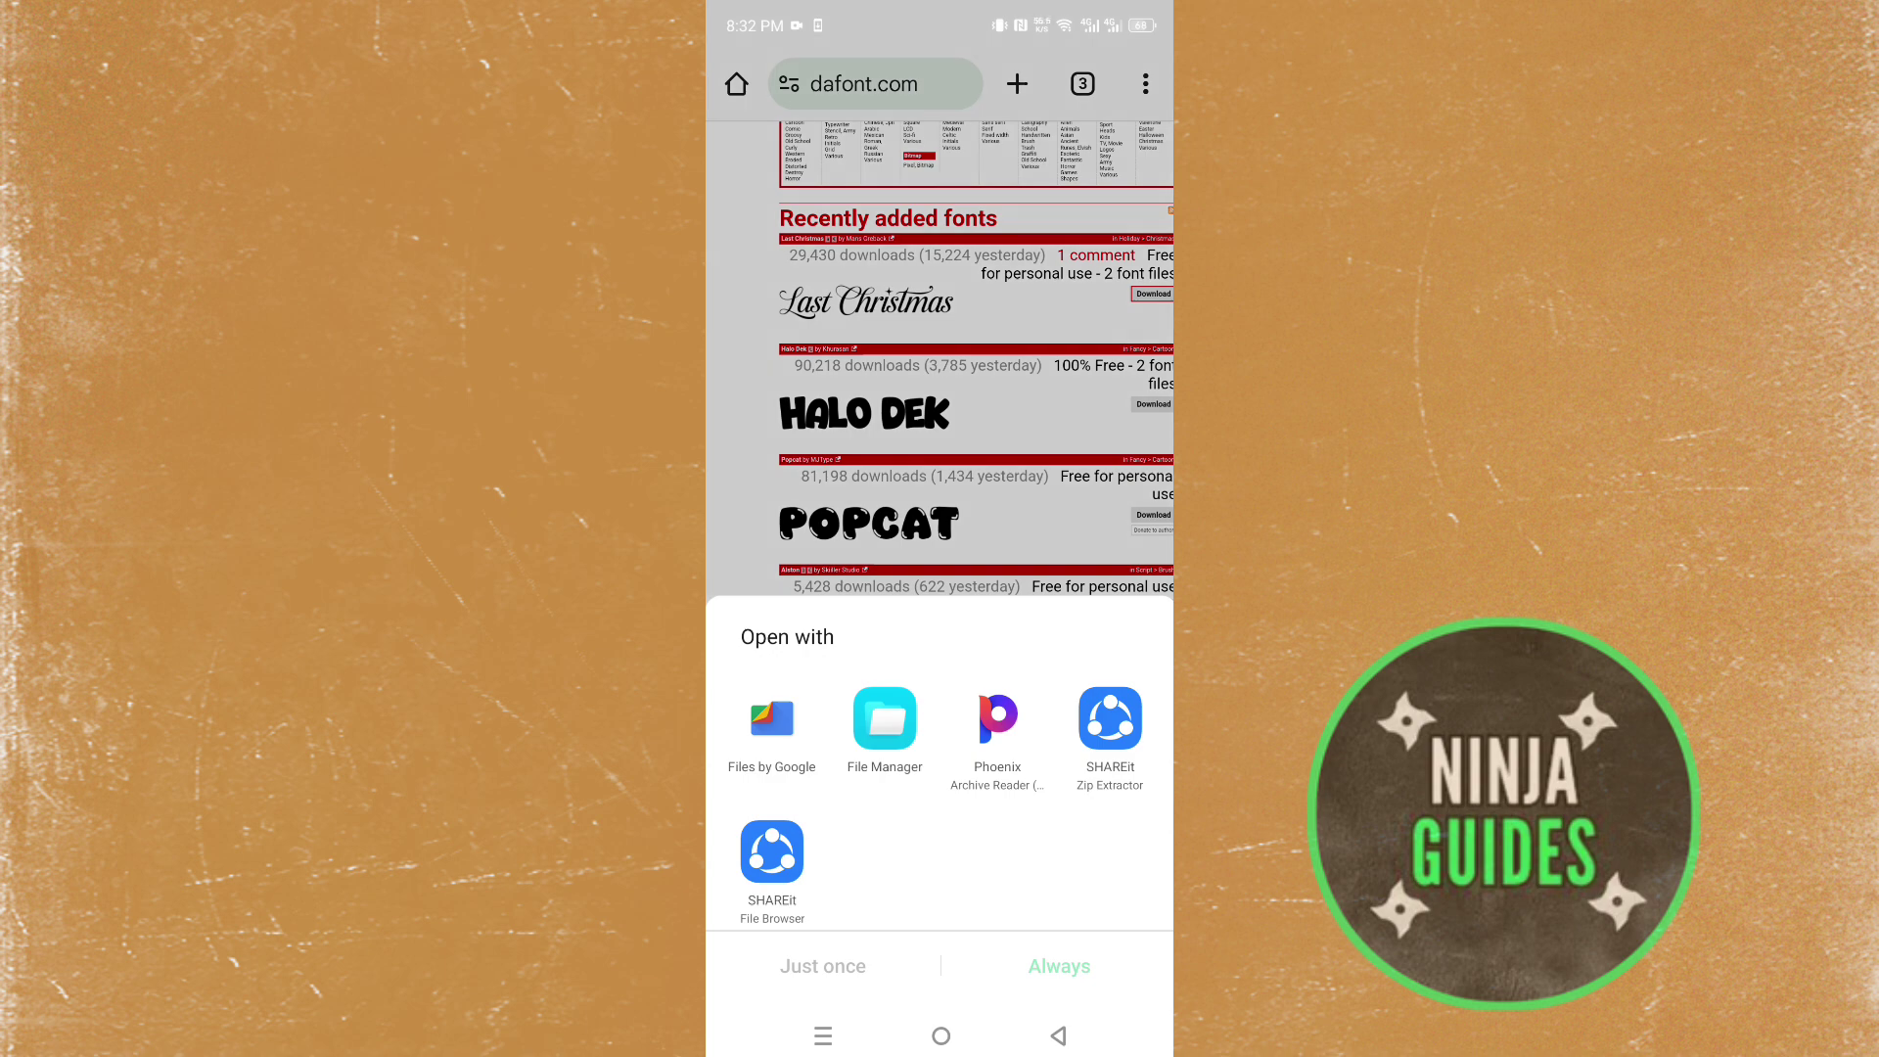
left_click(884, 718)
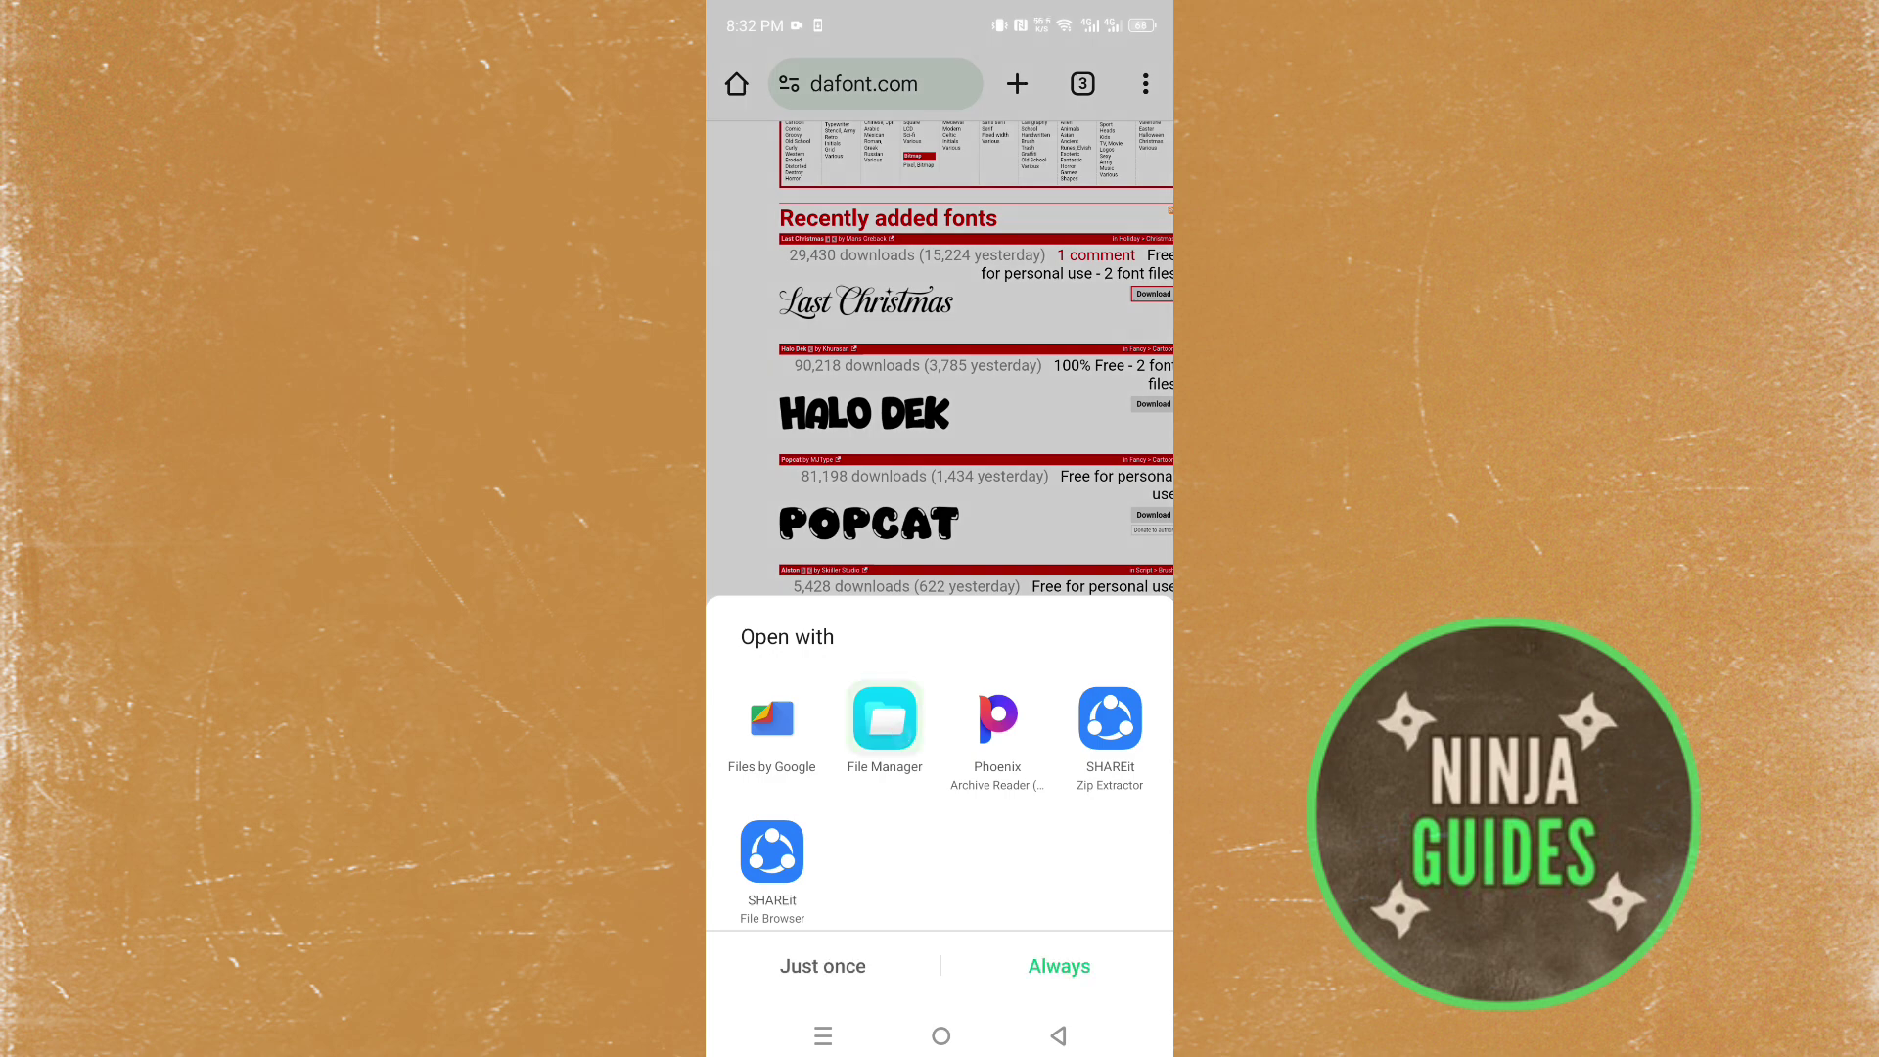
left_click(822, 966)
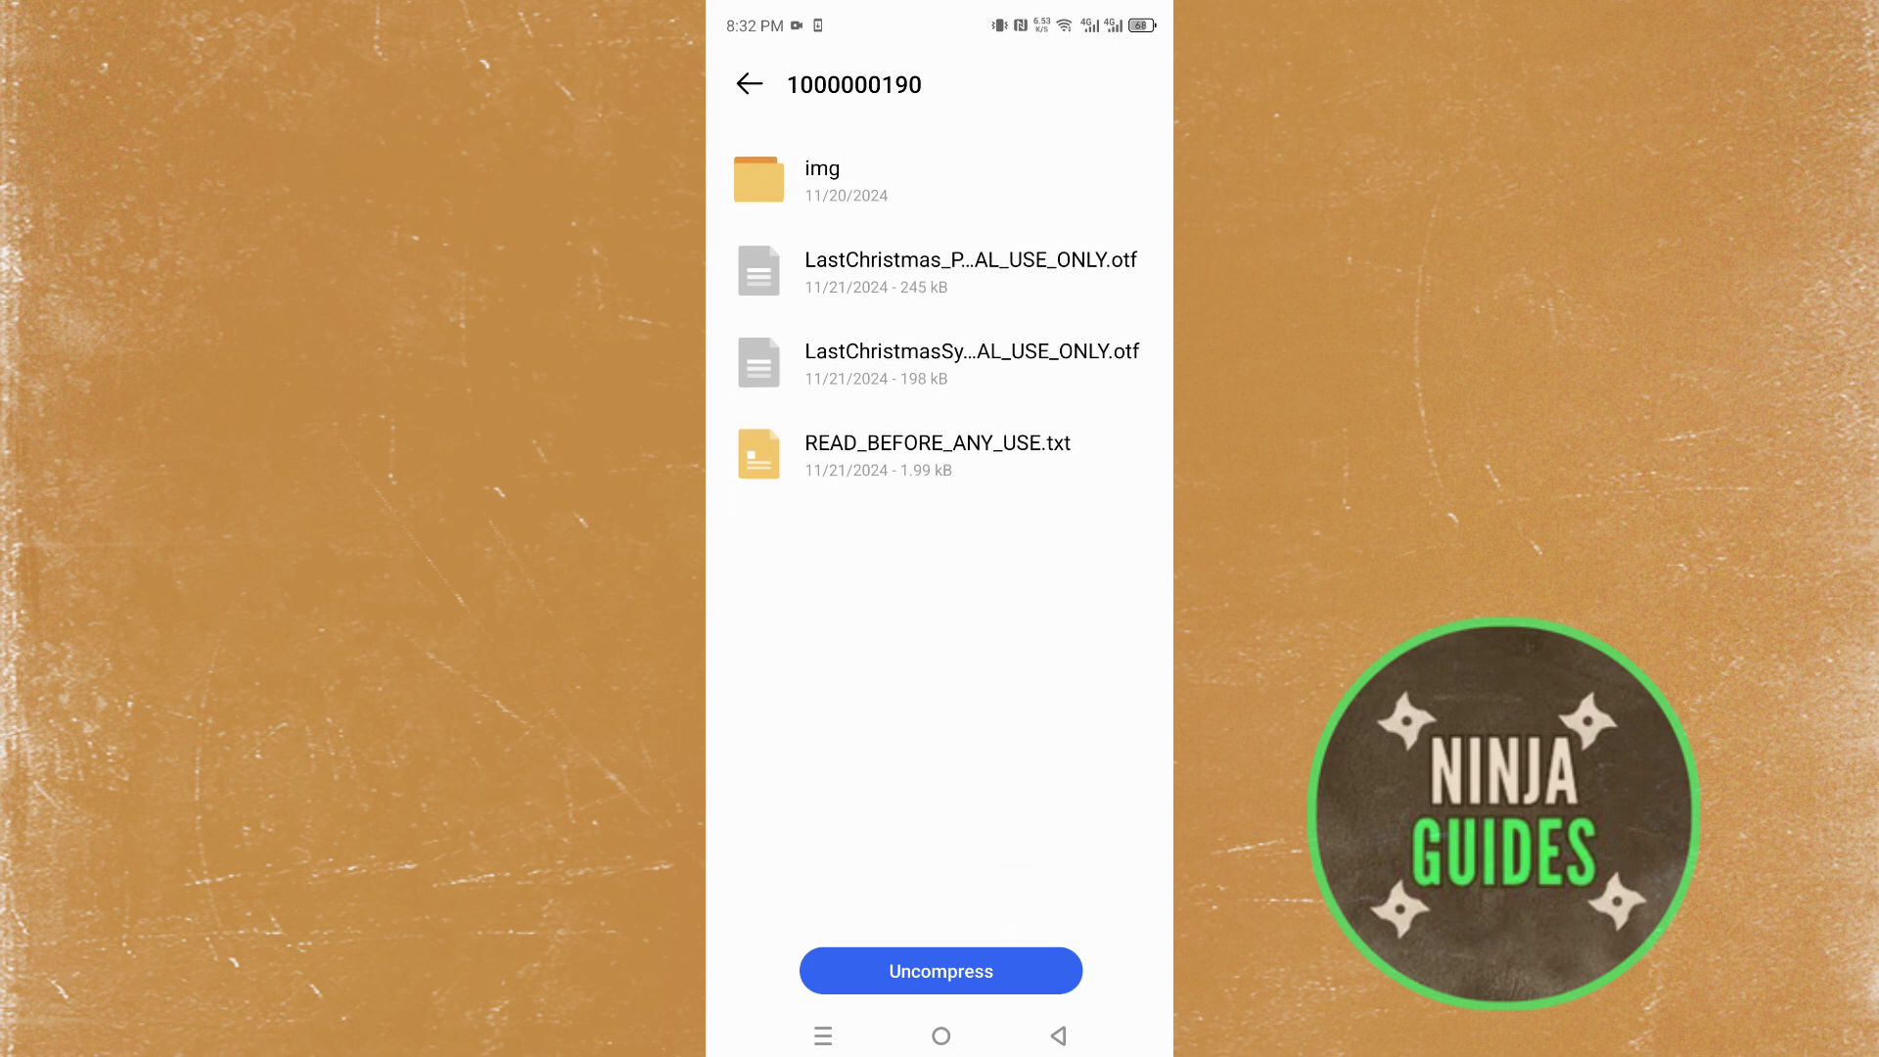
- Uncompress the Last Christmas archive into Download, view the folder, then go home
left_click(986, 970)
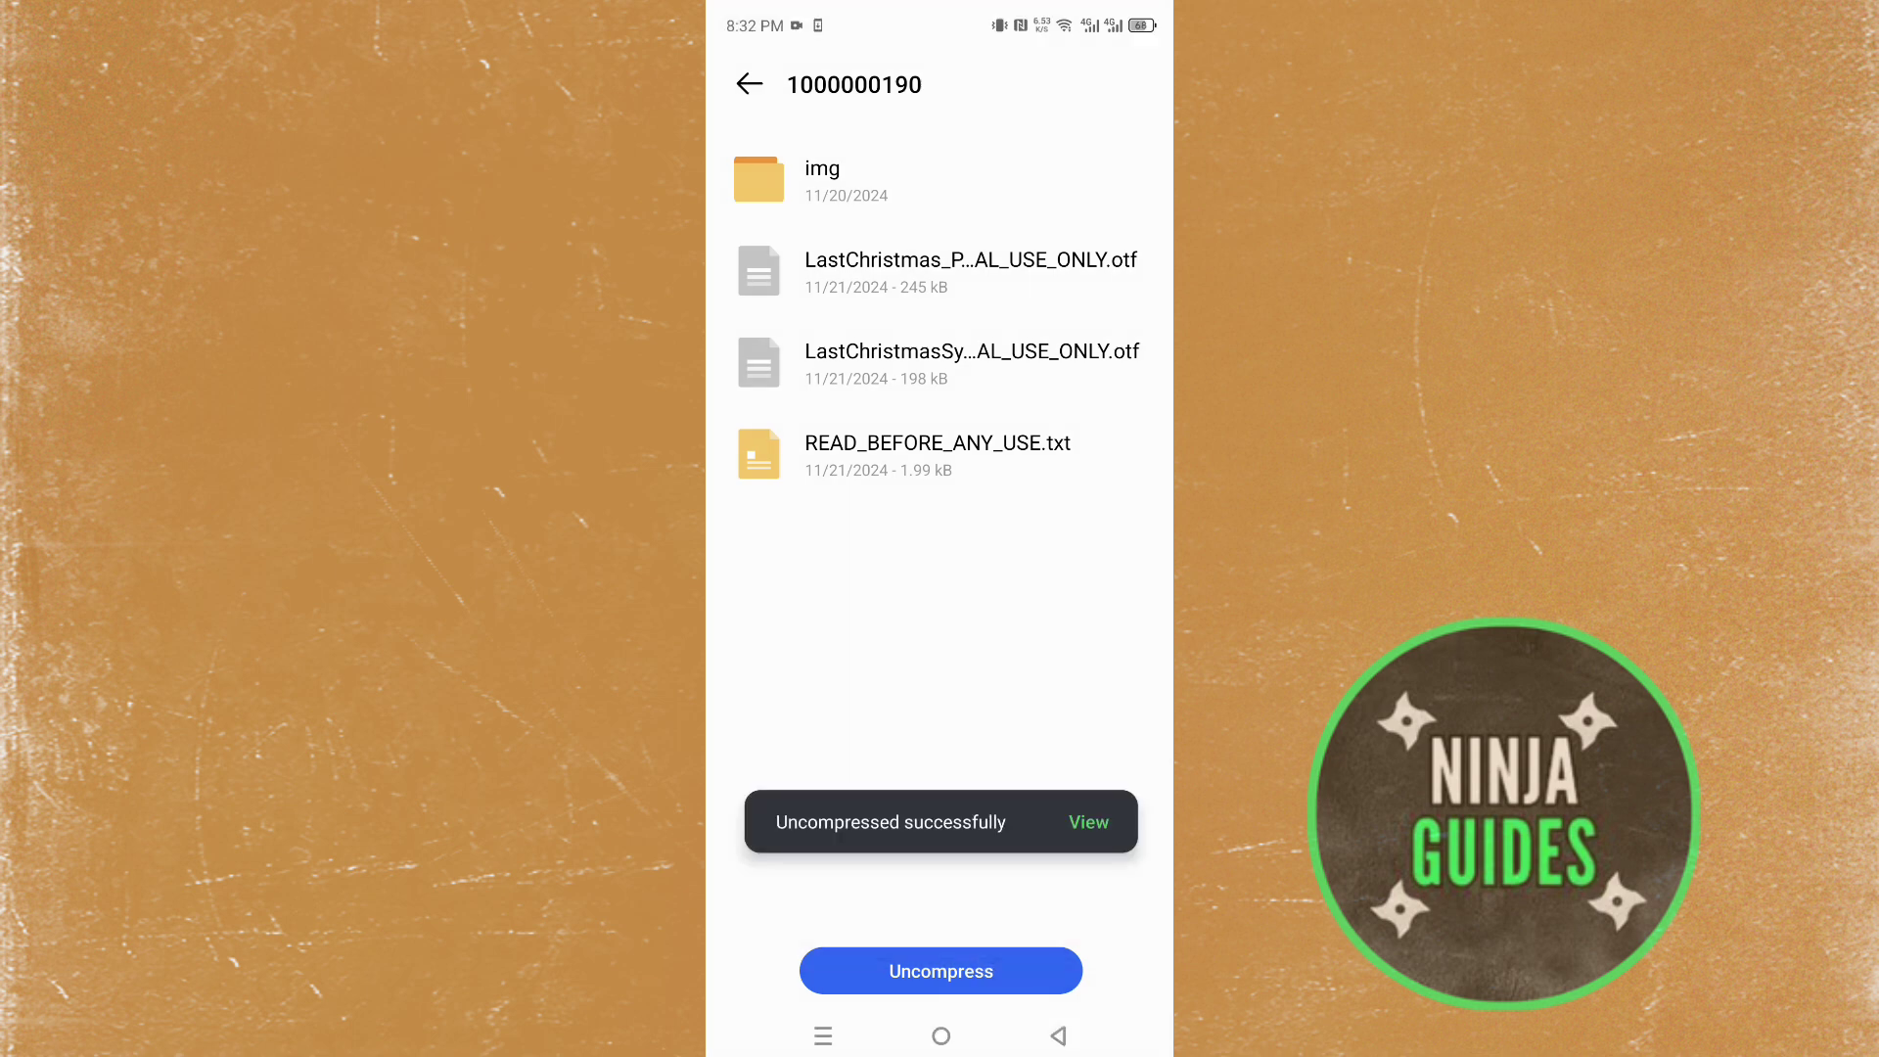
left_click(1088, 823)
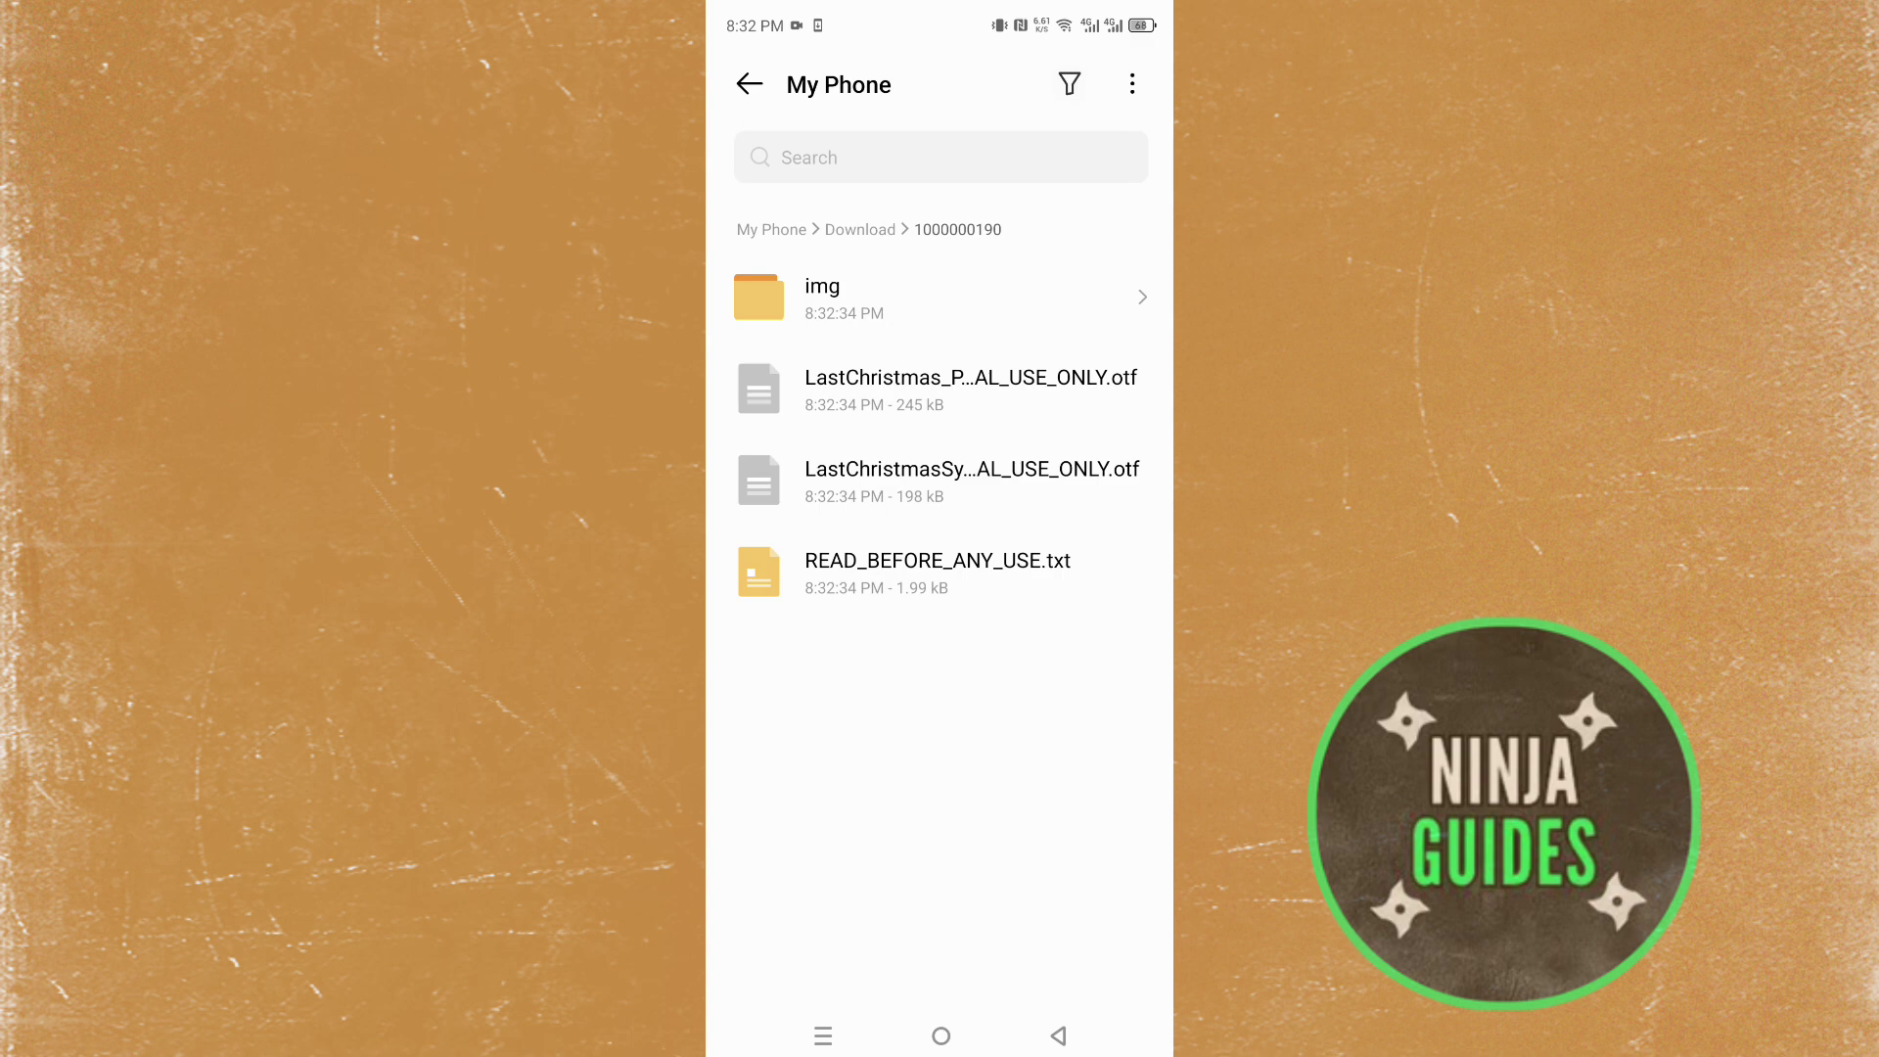
left_click(941, 1036)
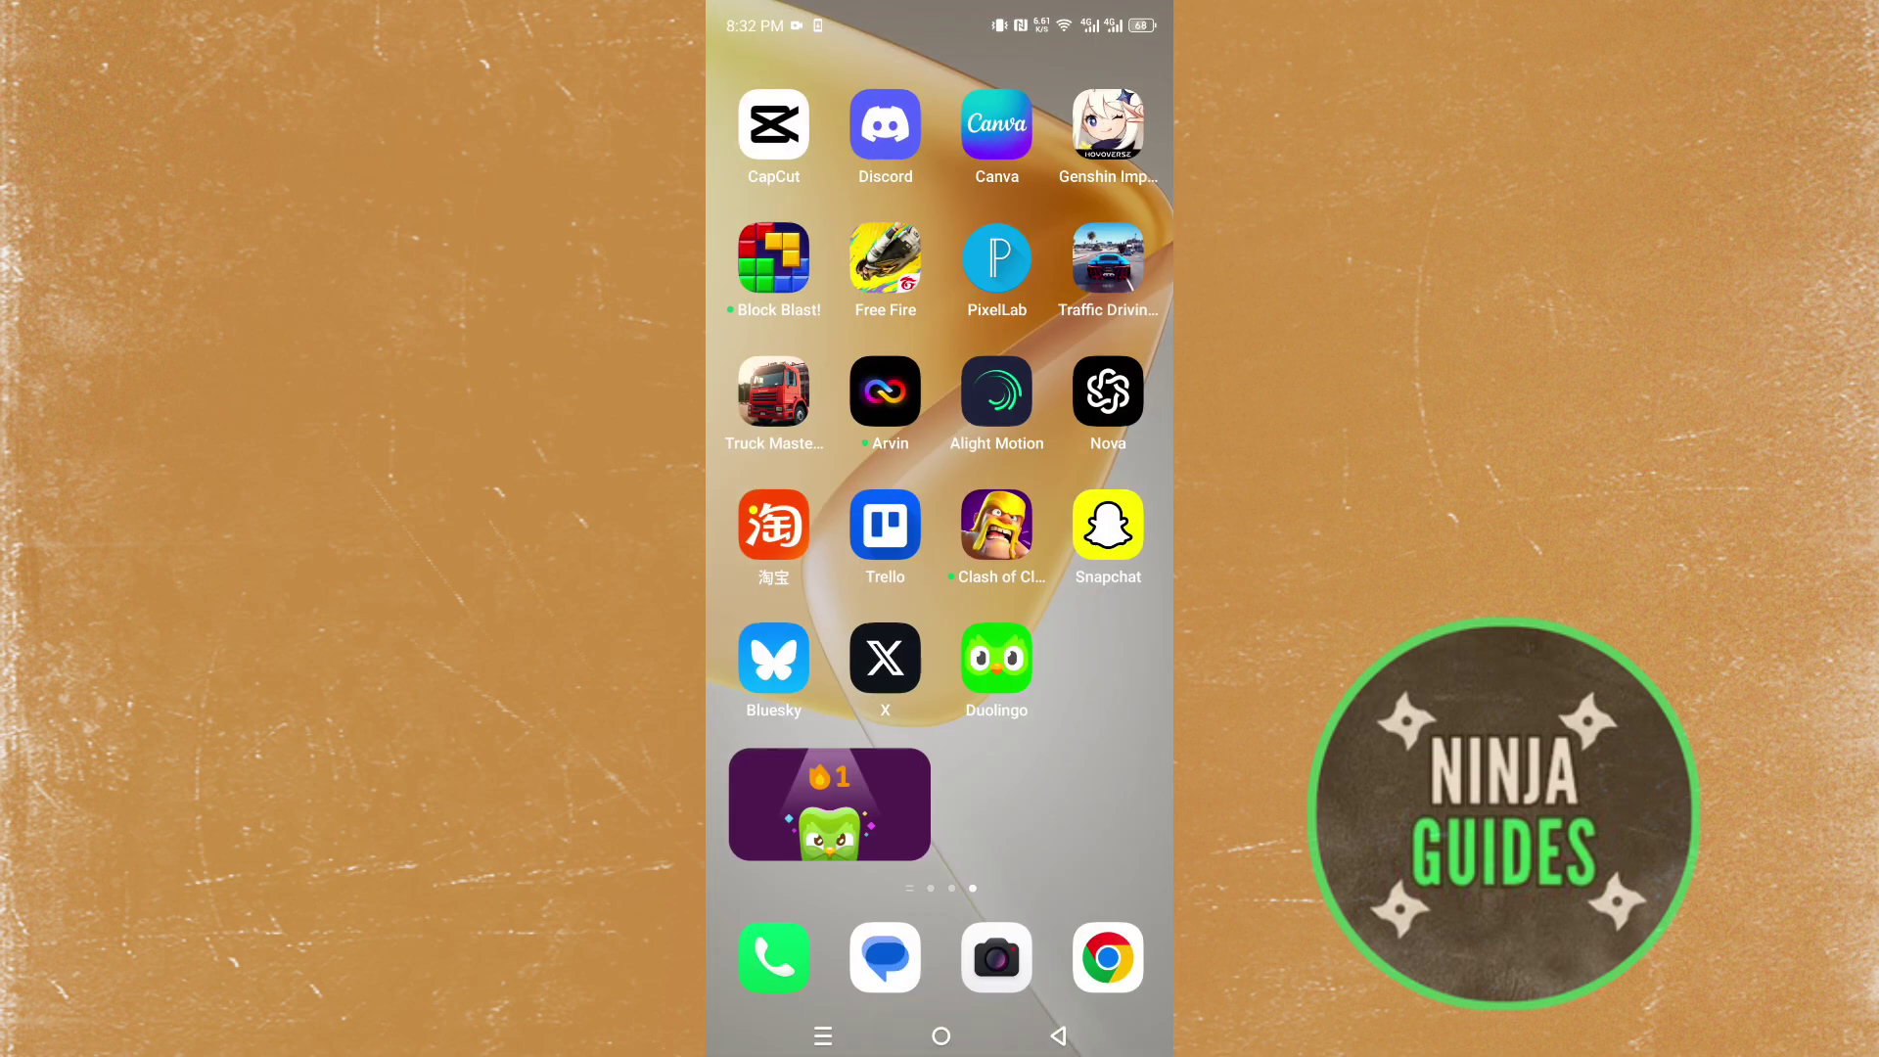
left_click(996, 259)
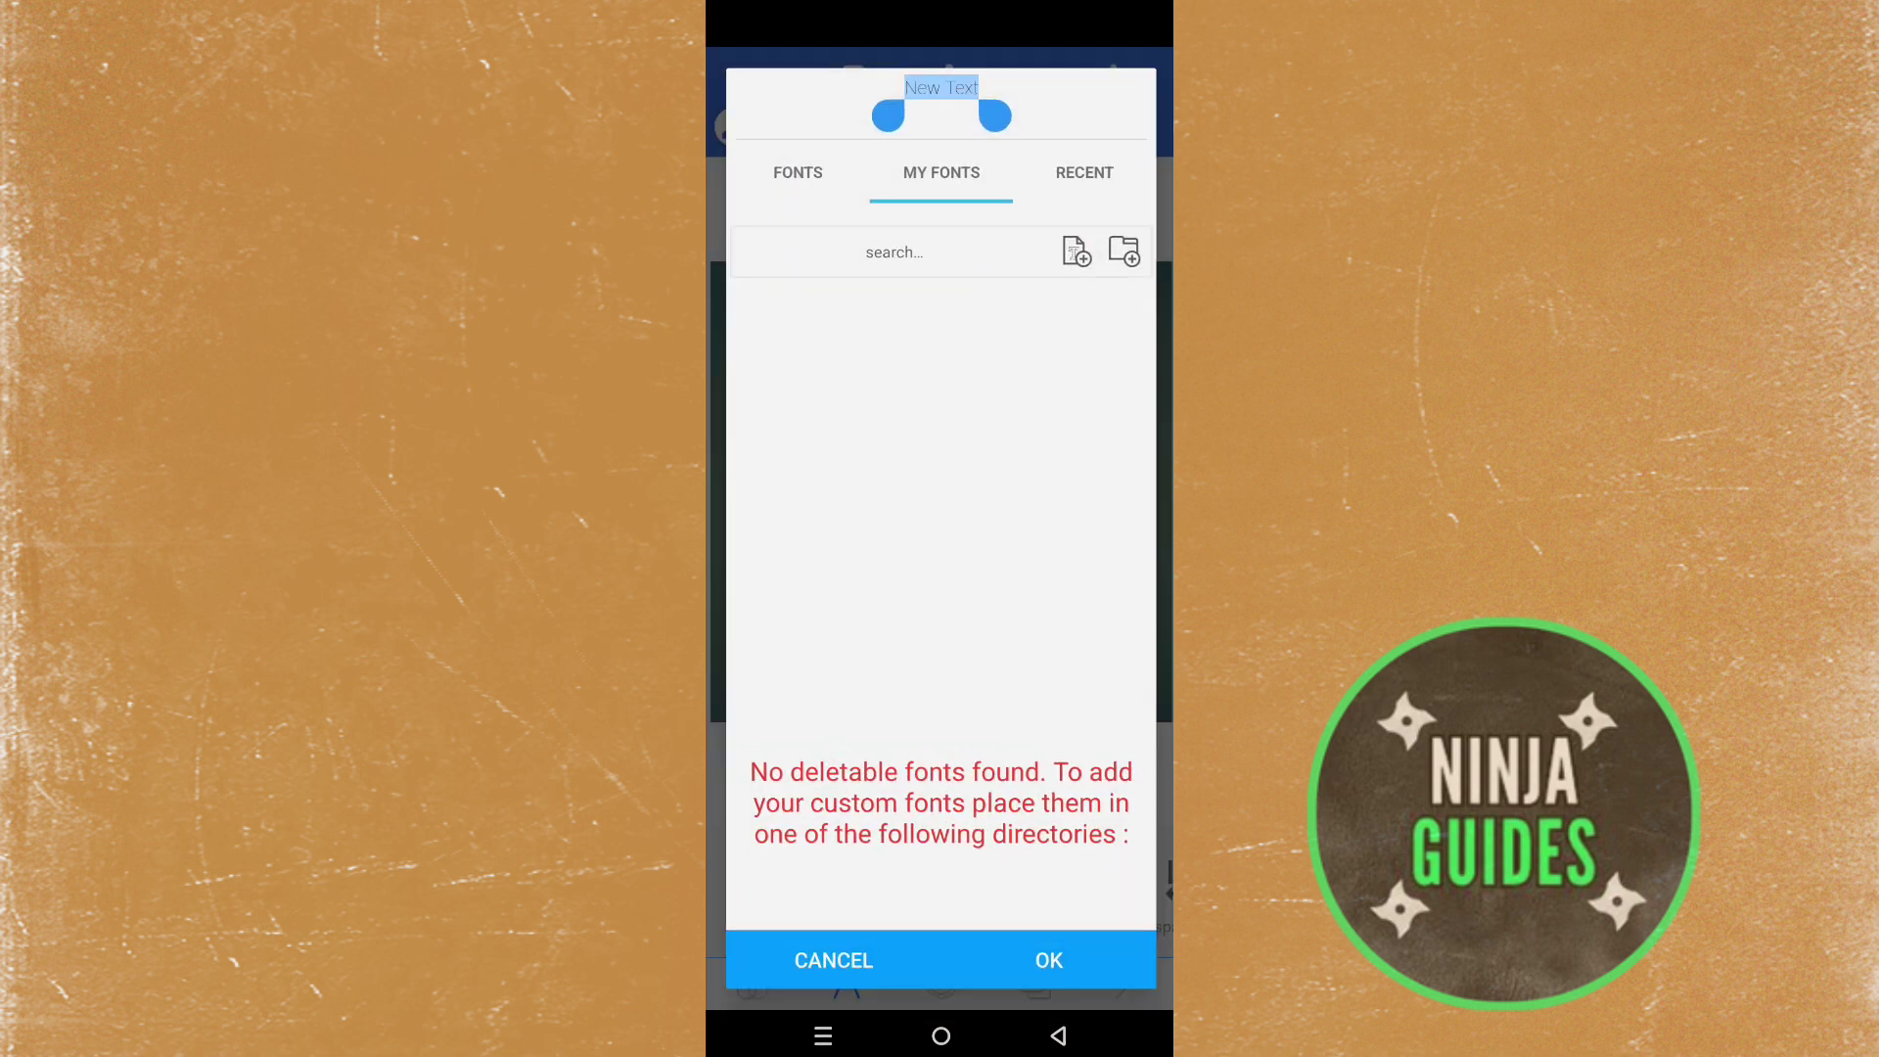
left_click(1124, 251)
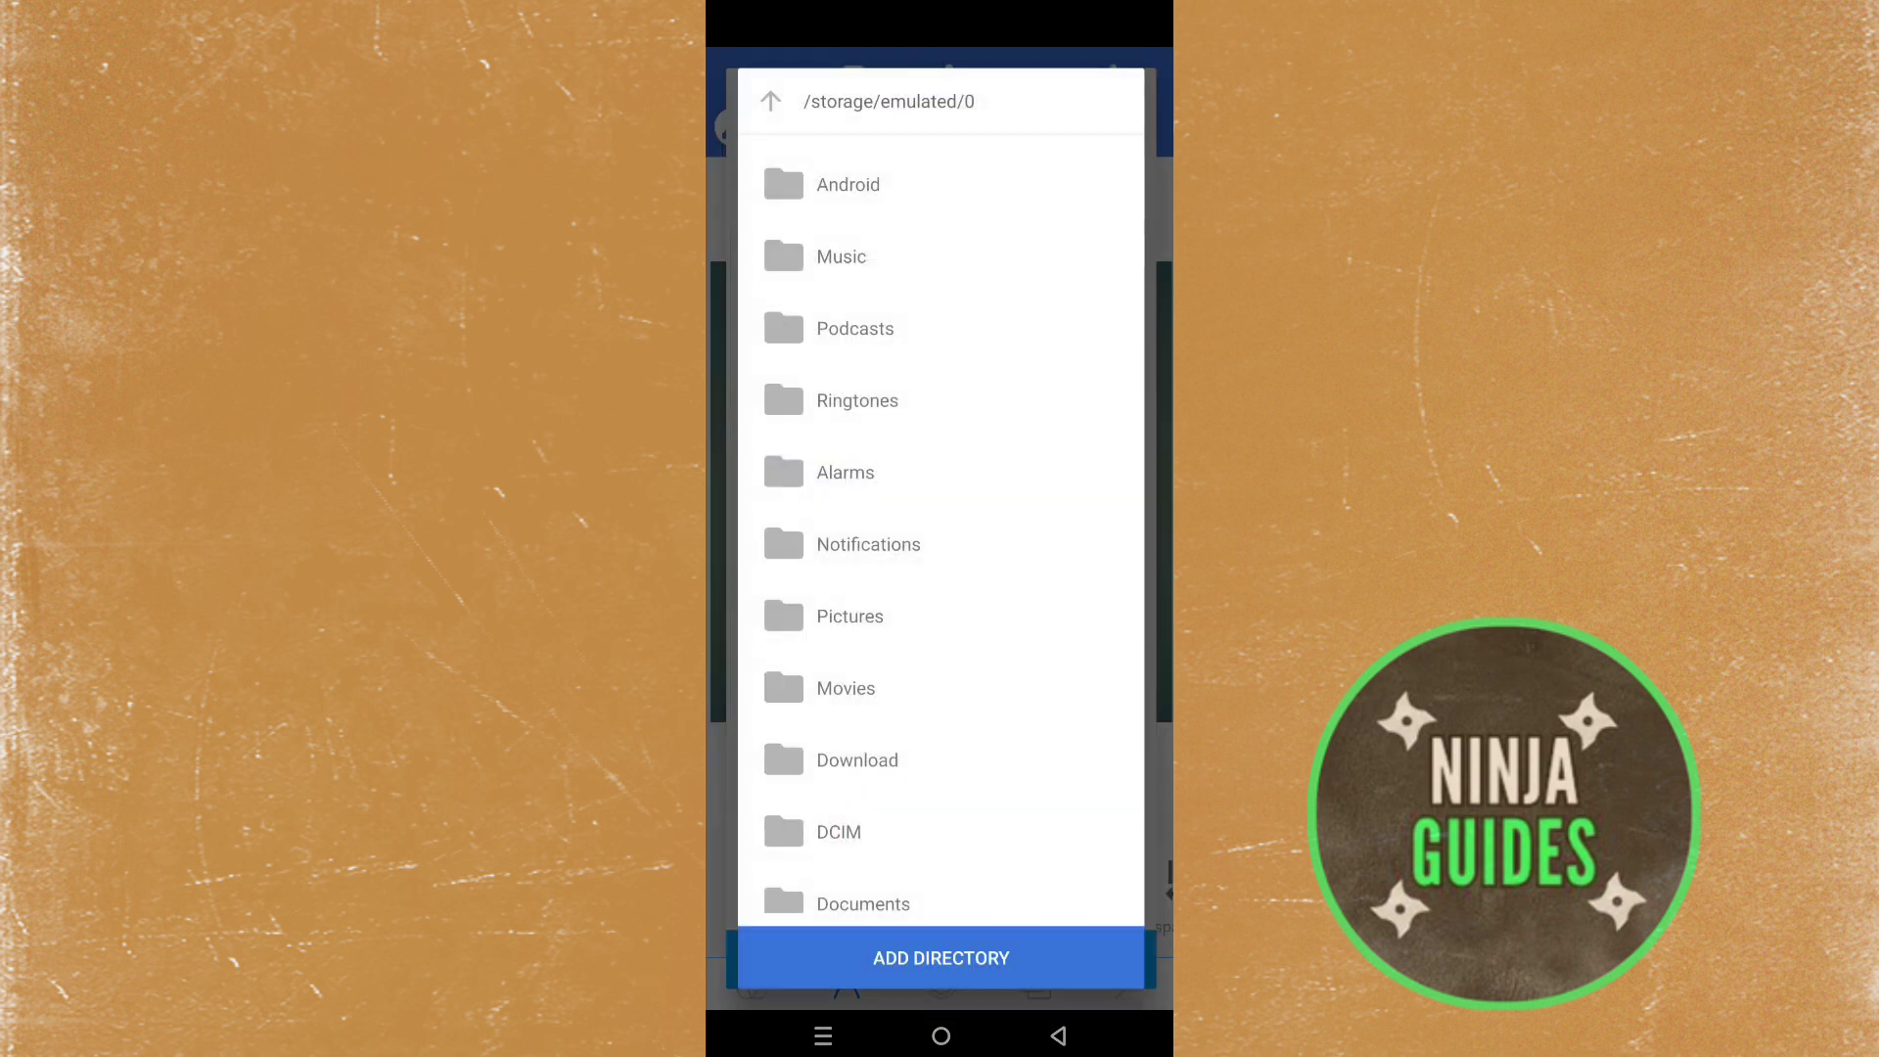
scroll(942, 514, "down", 5)
left_click(857, 457)
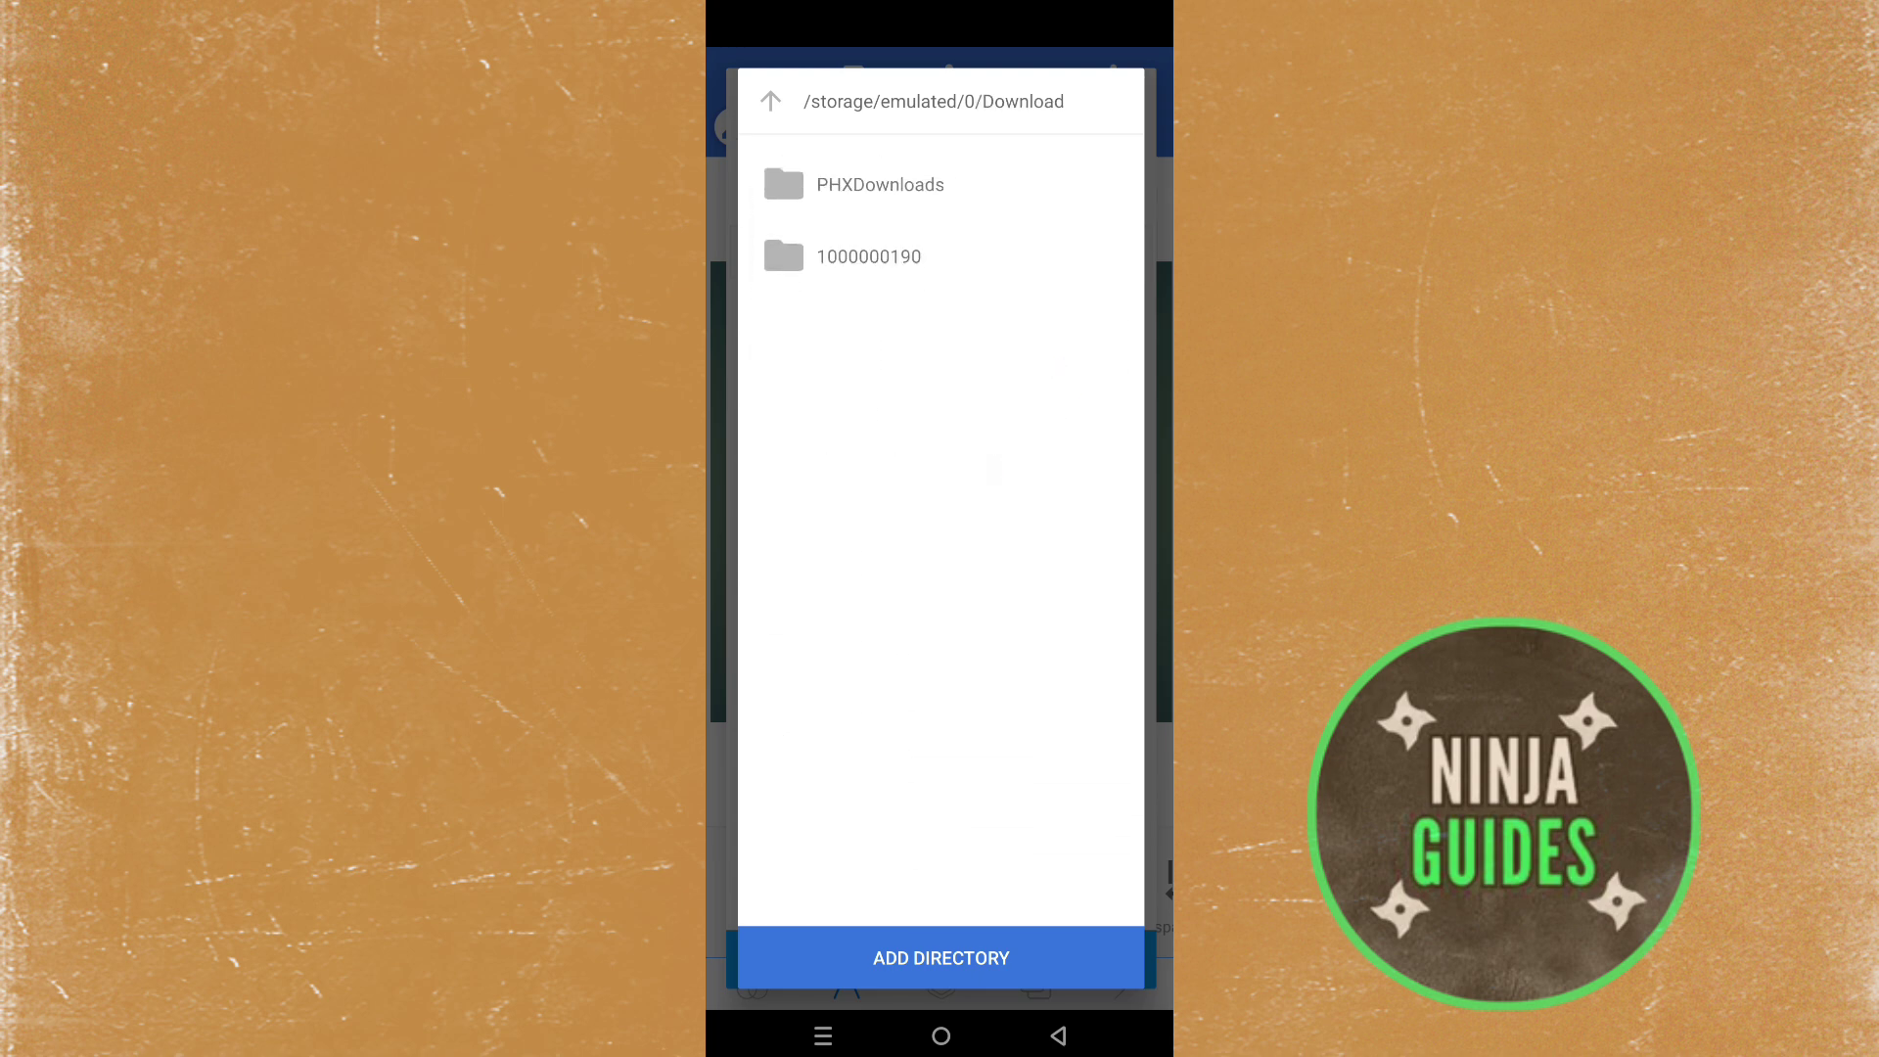
left_click(1036, 272)
left_click(1051, 212)
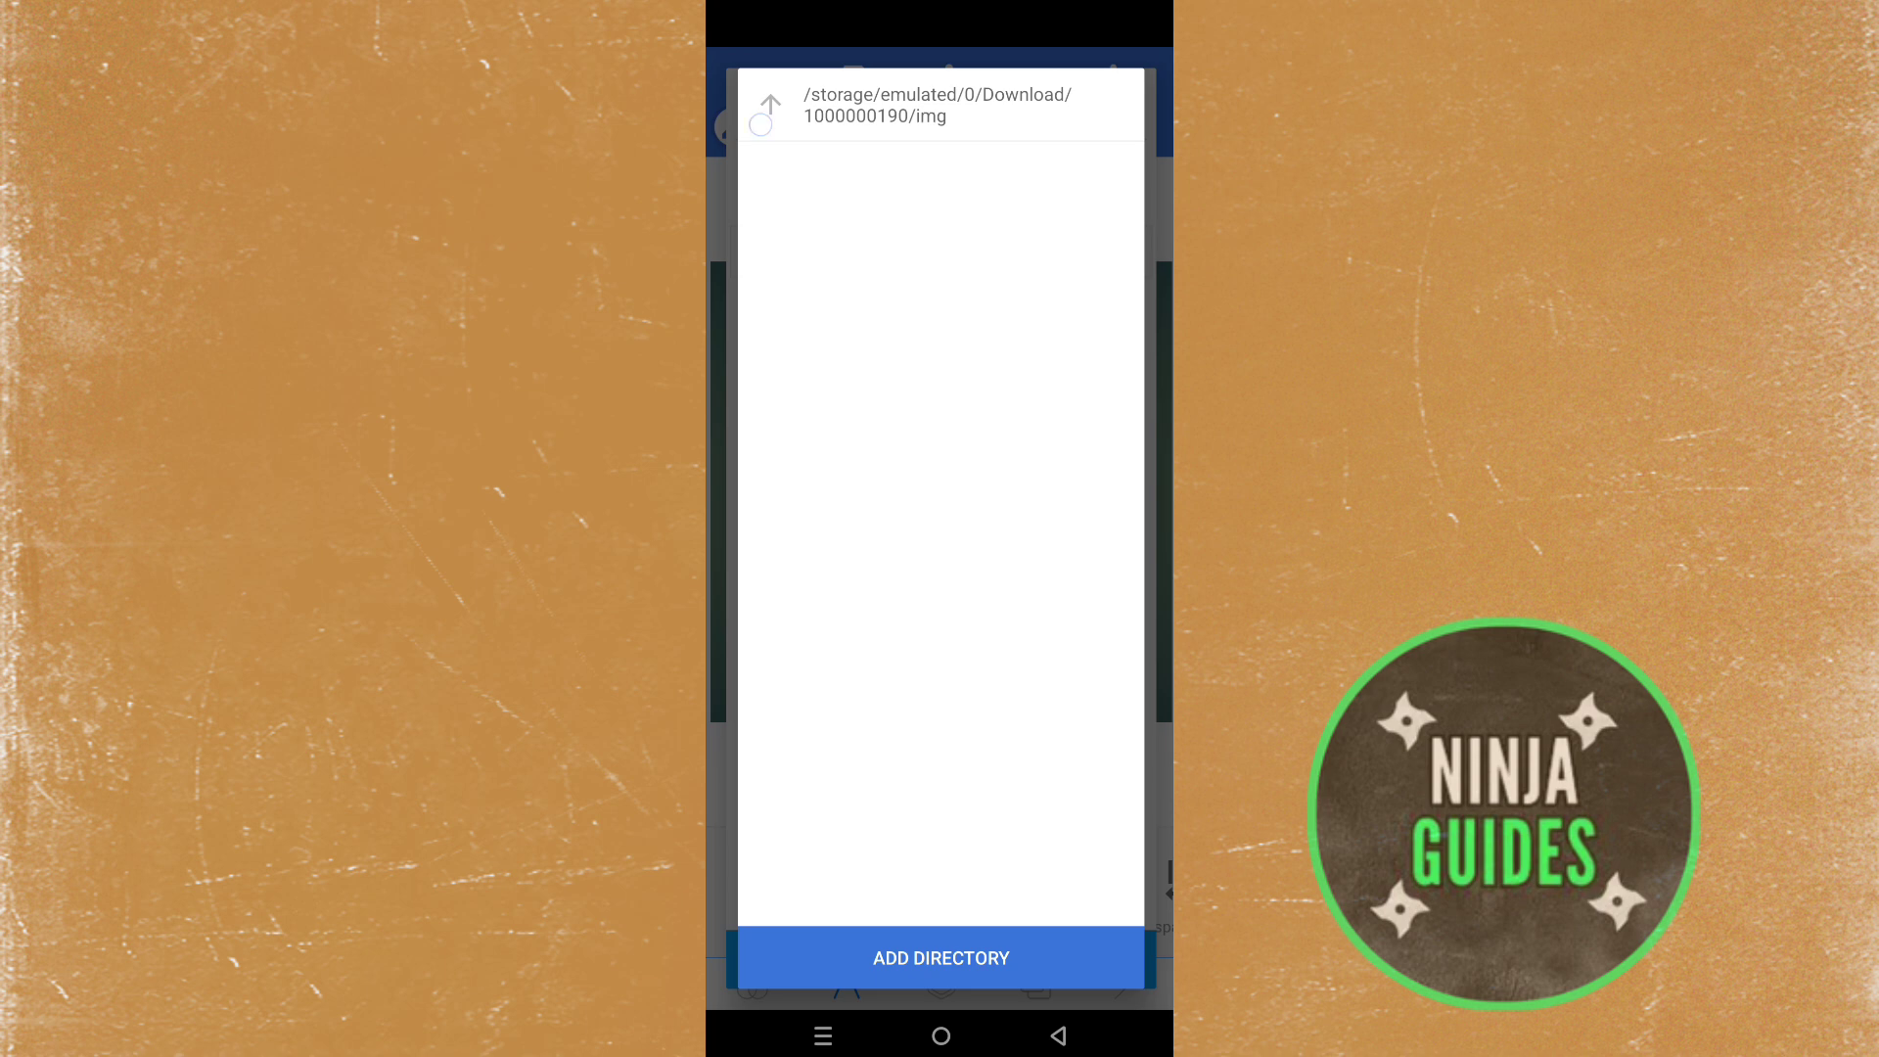
left_click(770, 109)
left_click(770, 106)
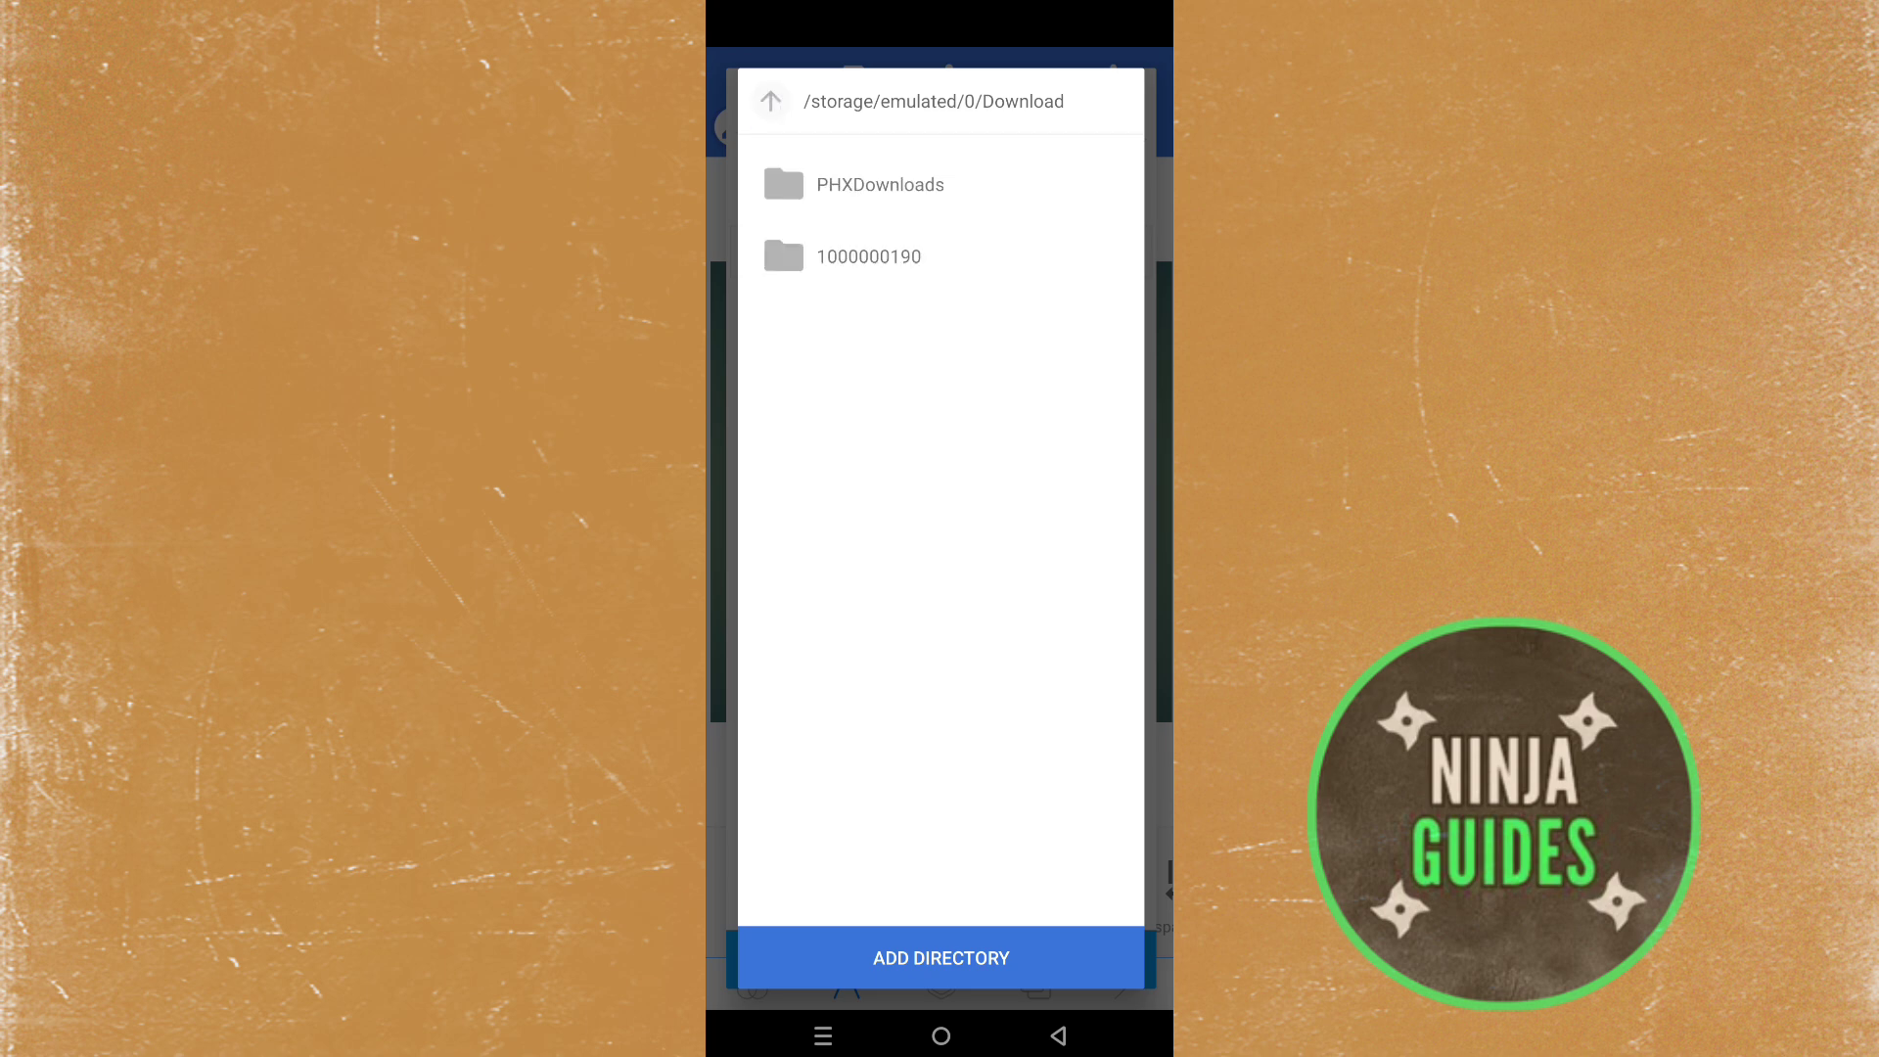
left_click(869, 257)
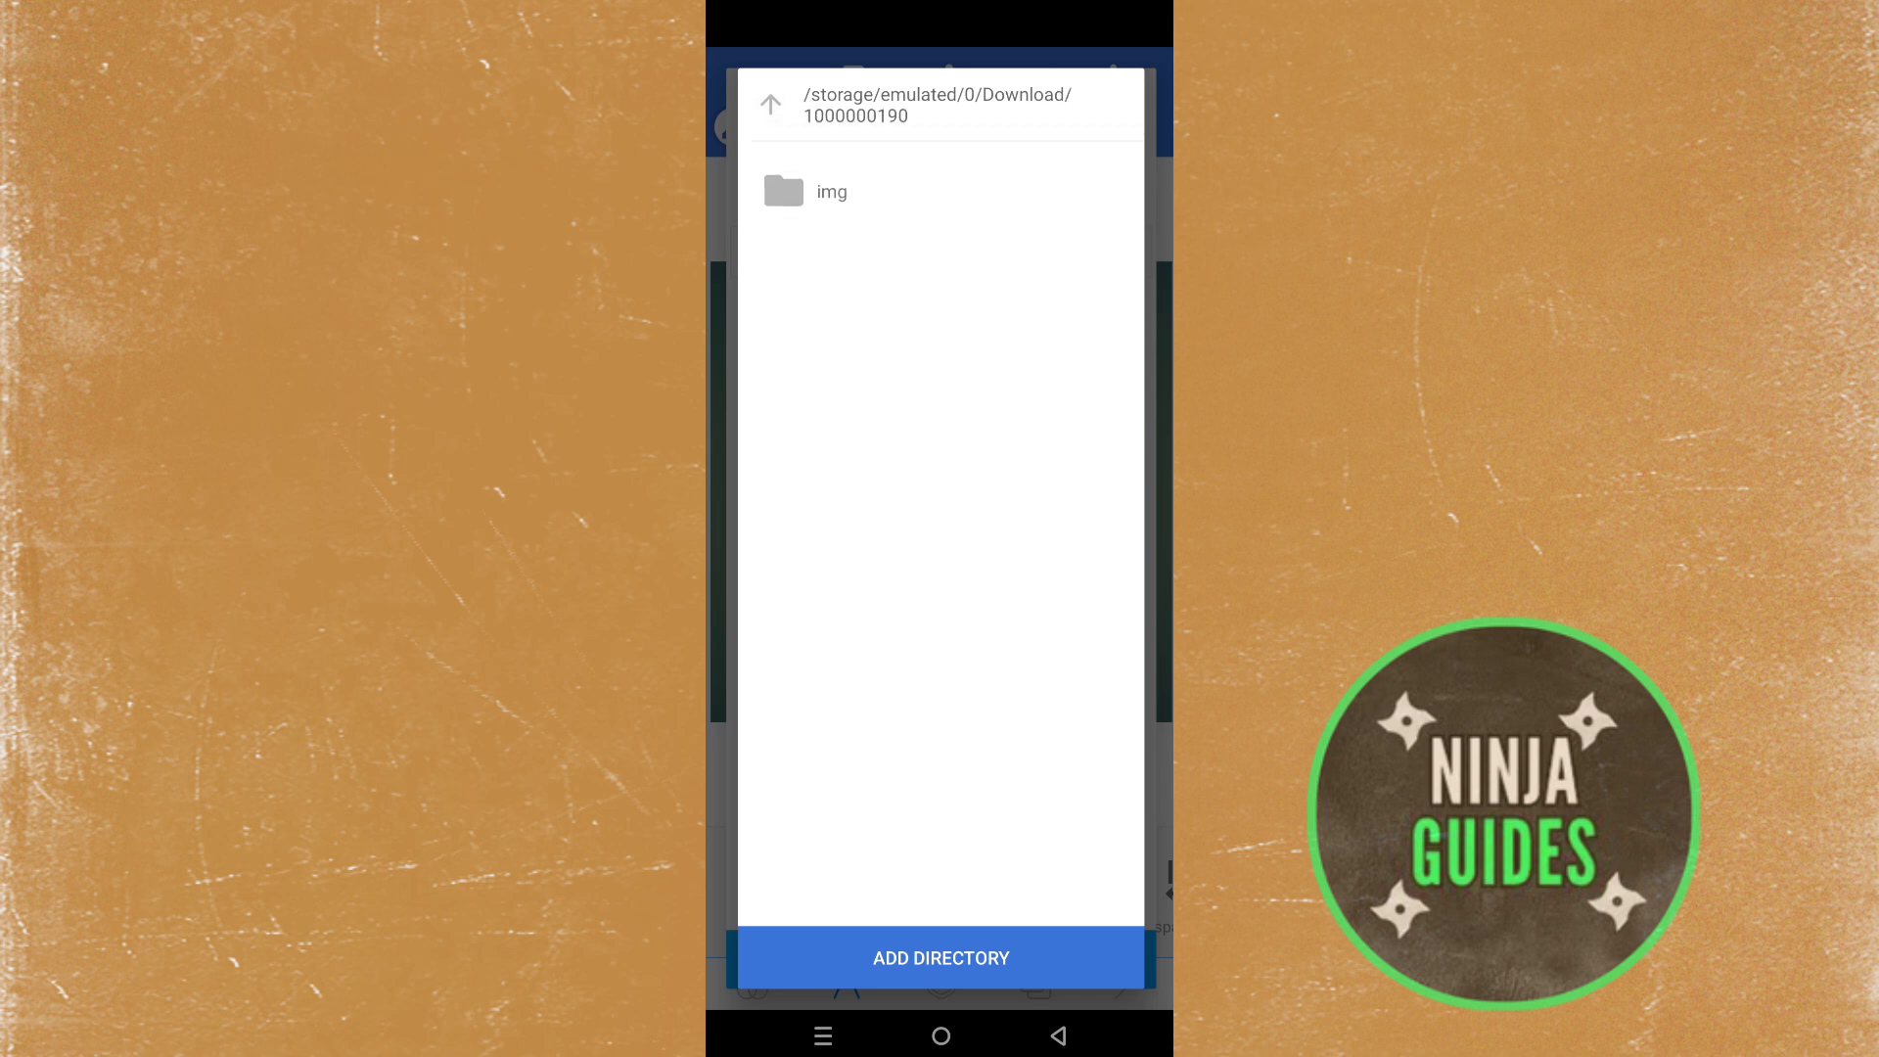
left_click(770, 106)
left_click(852, 253)
left_click(1022, 960)
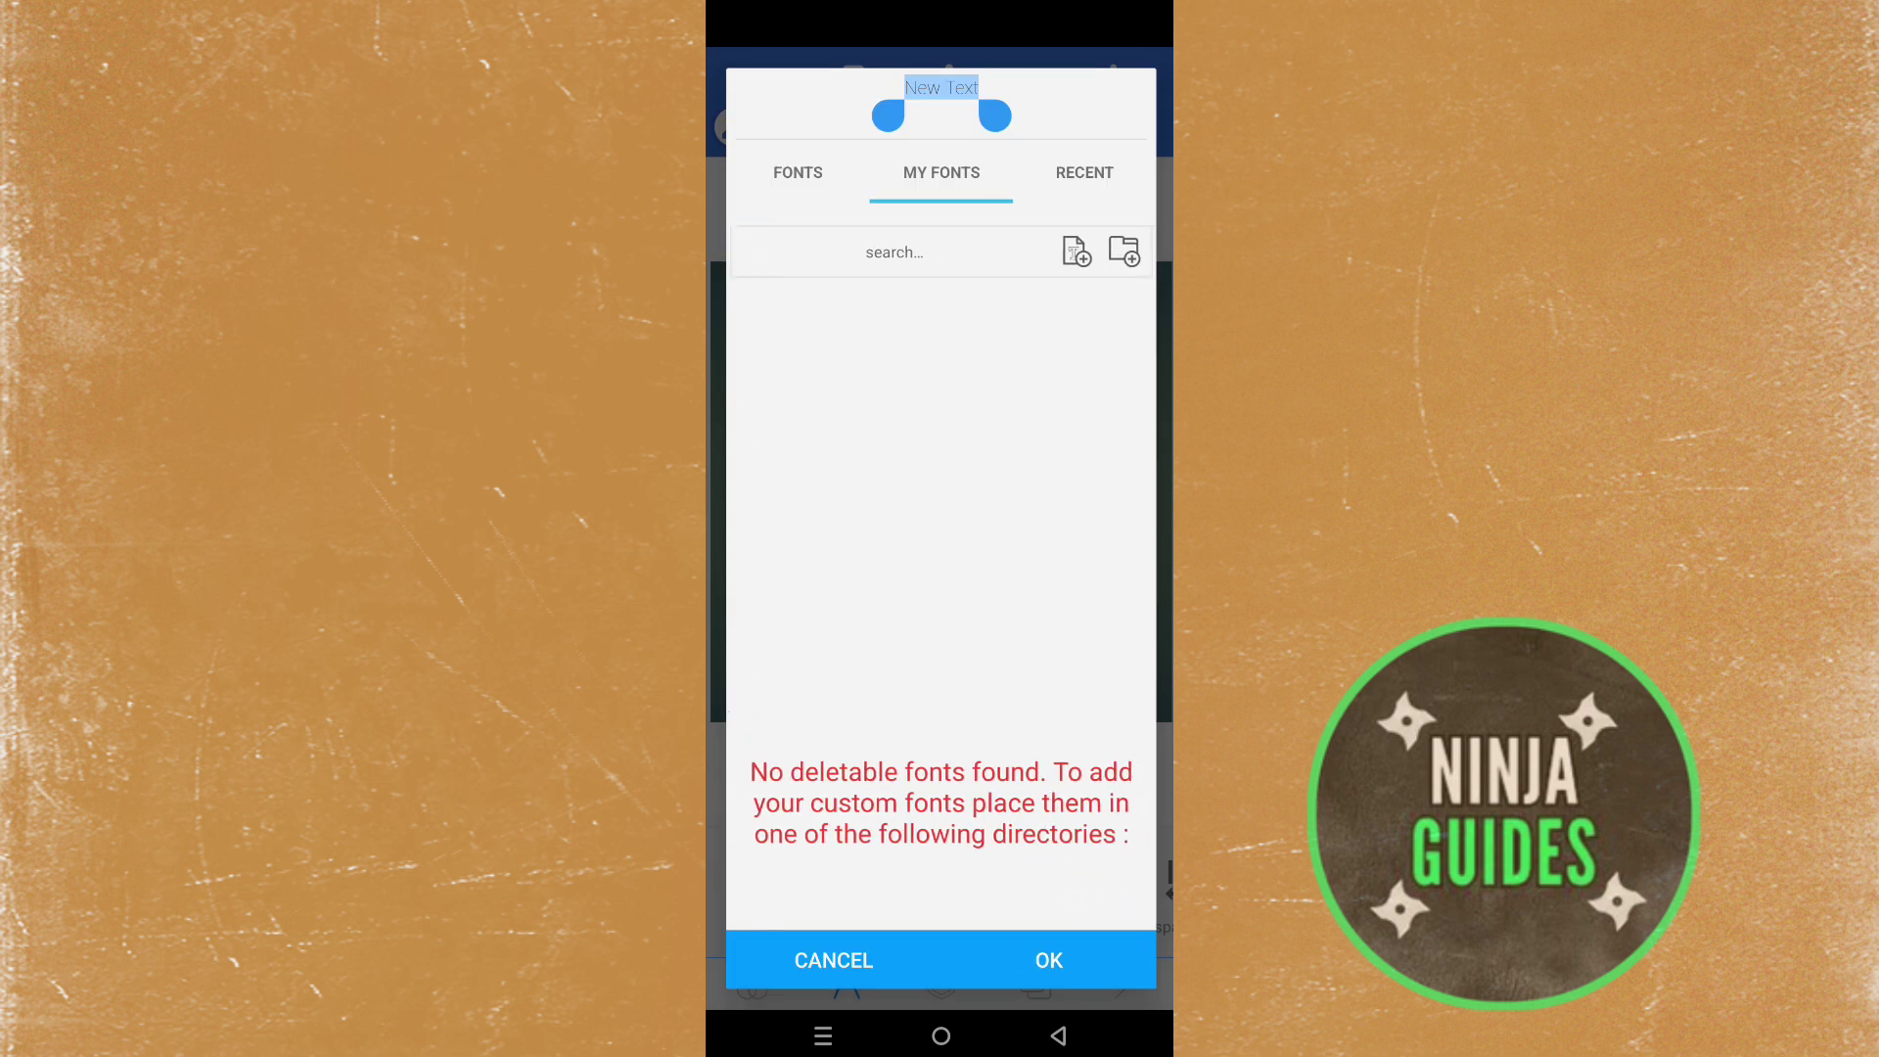
- Revisit Download in the folder picker, close it, and bring up the font file picker
left_click(1124, 251)
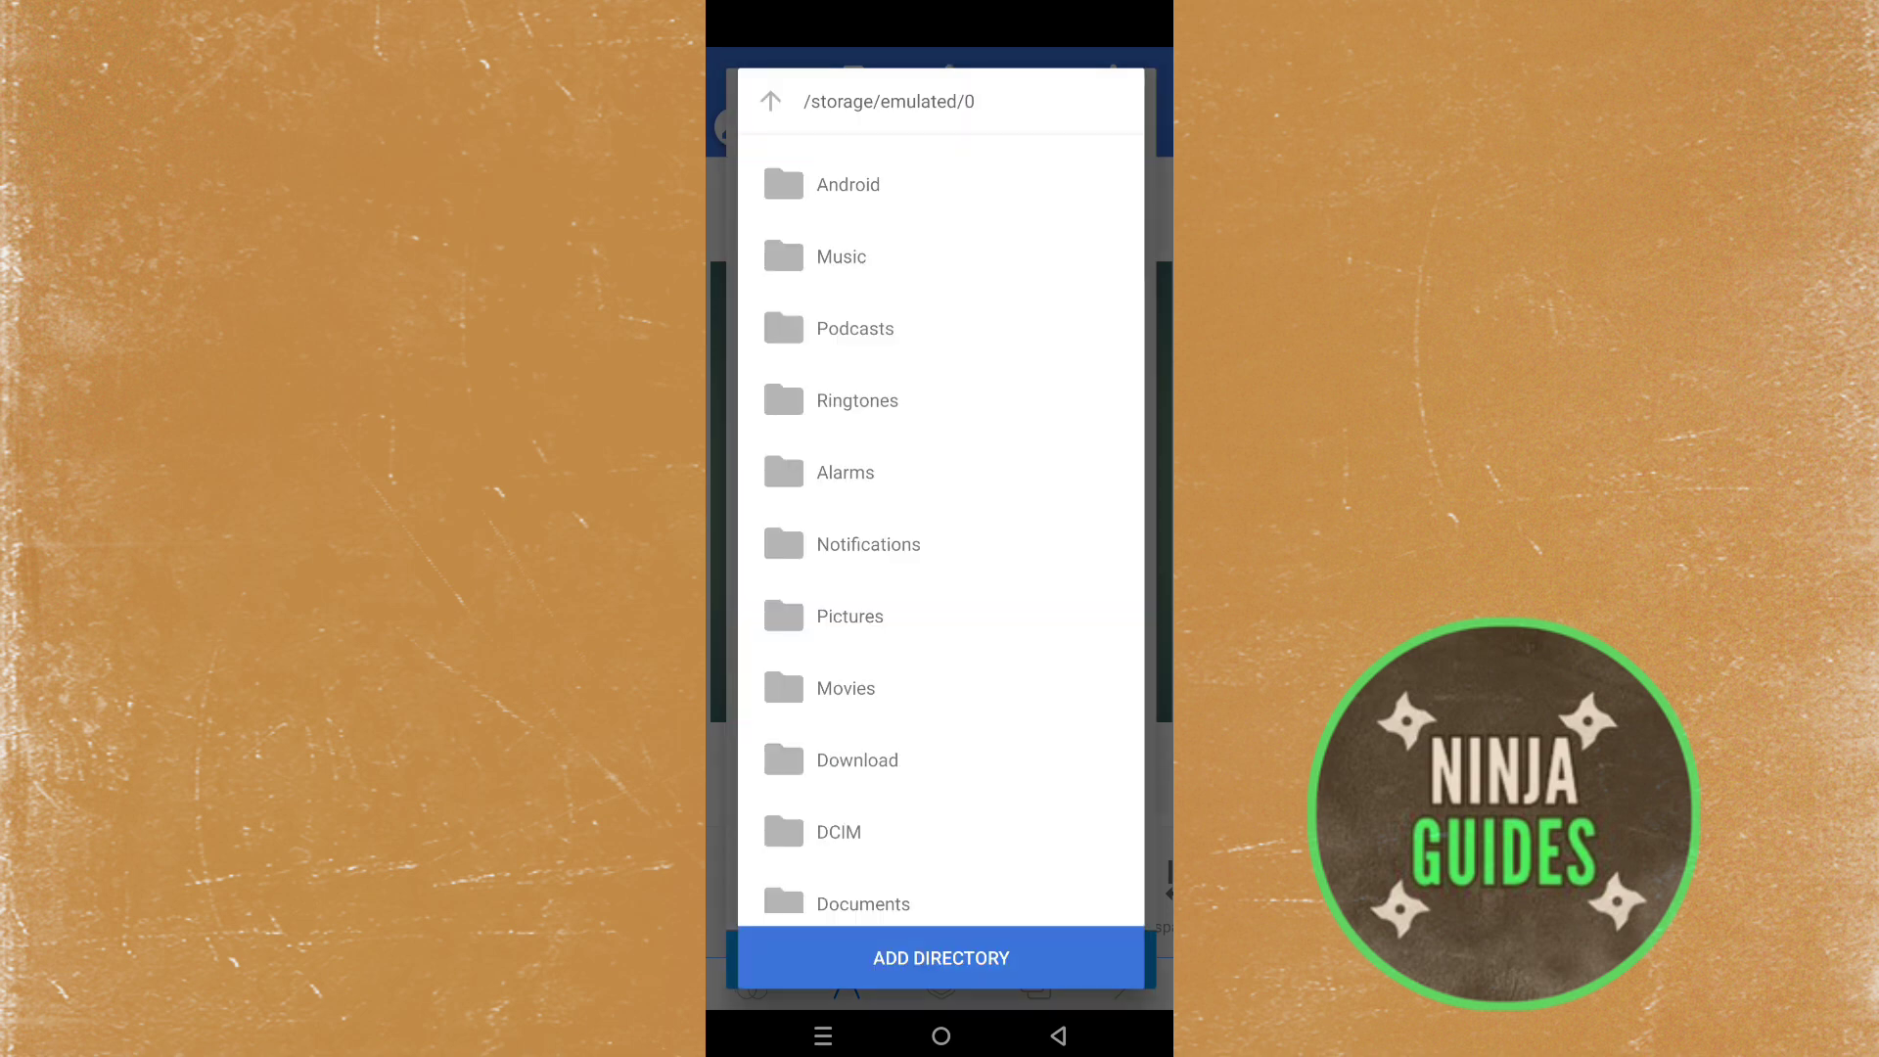
left_click_drag(944, 641, 956, 537)
left_click(857, 686)
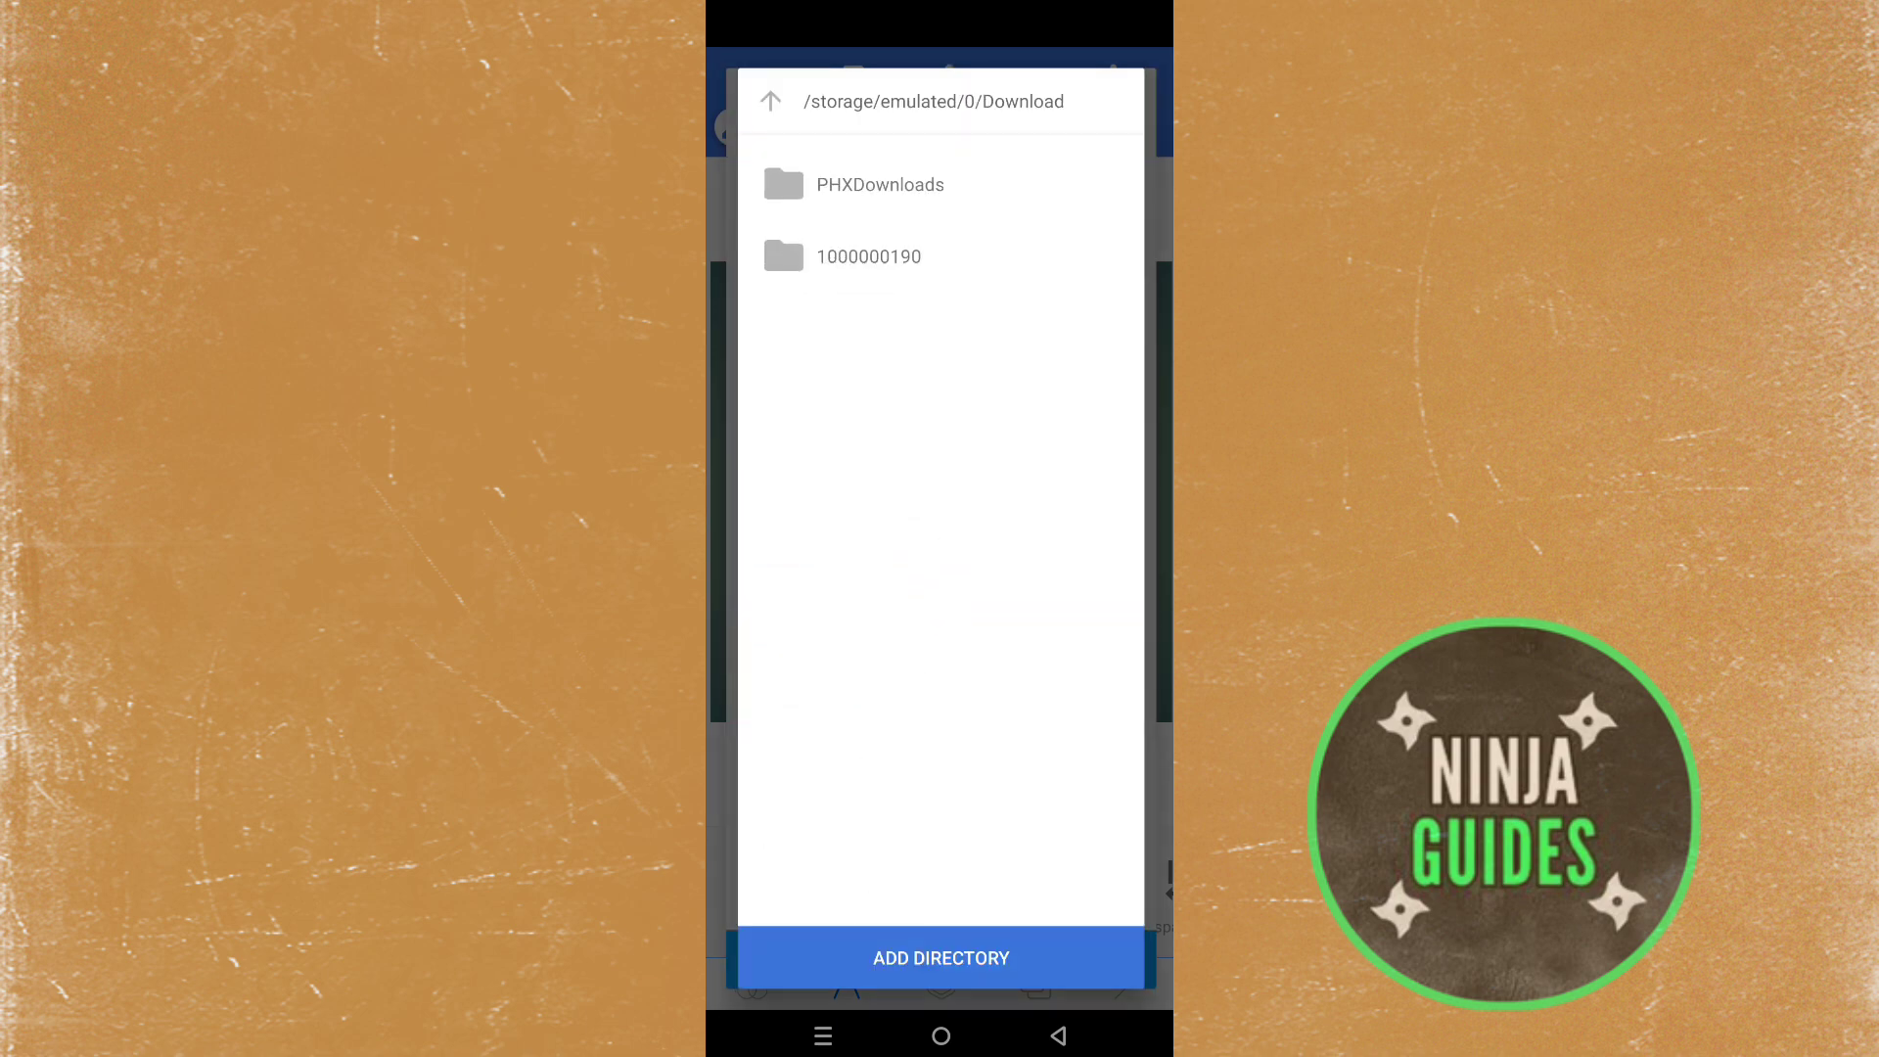
left_click(941, 958)
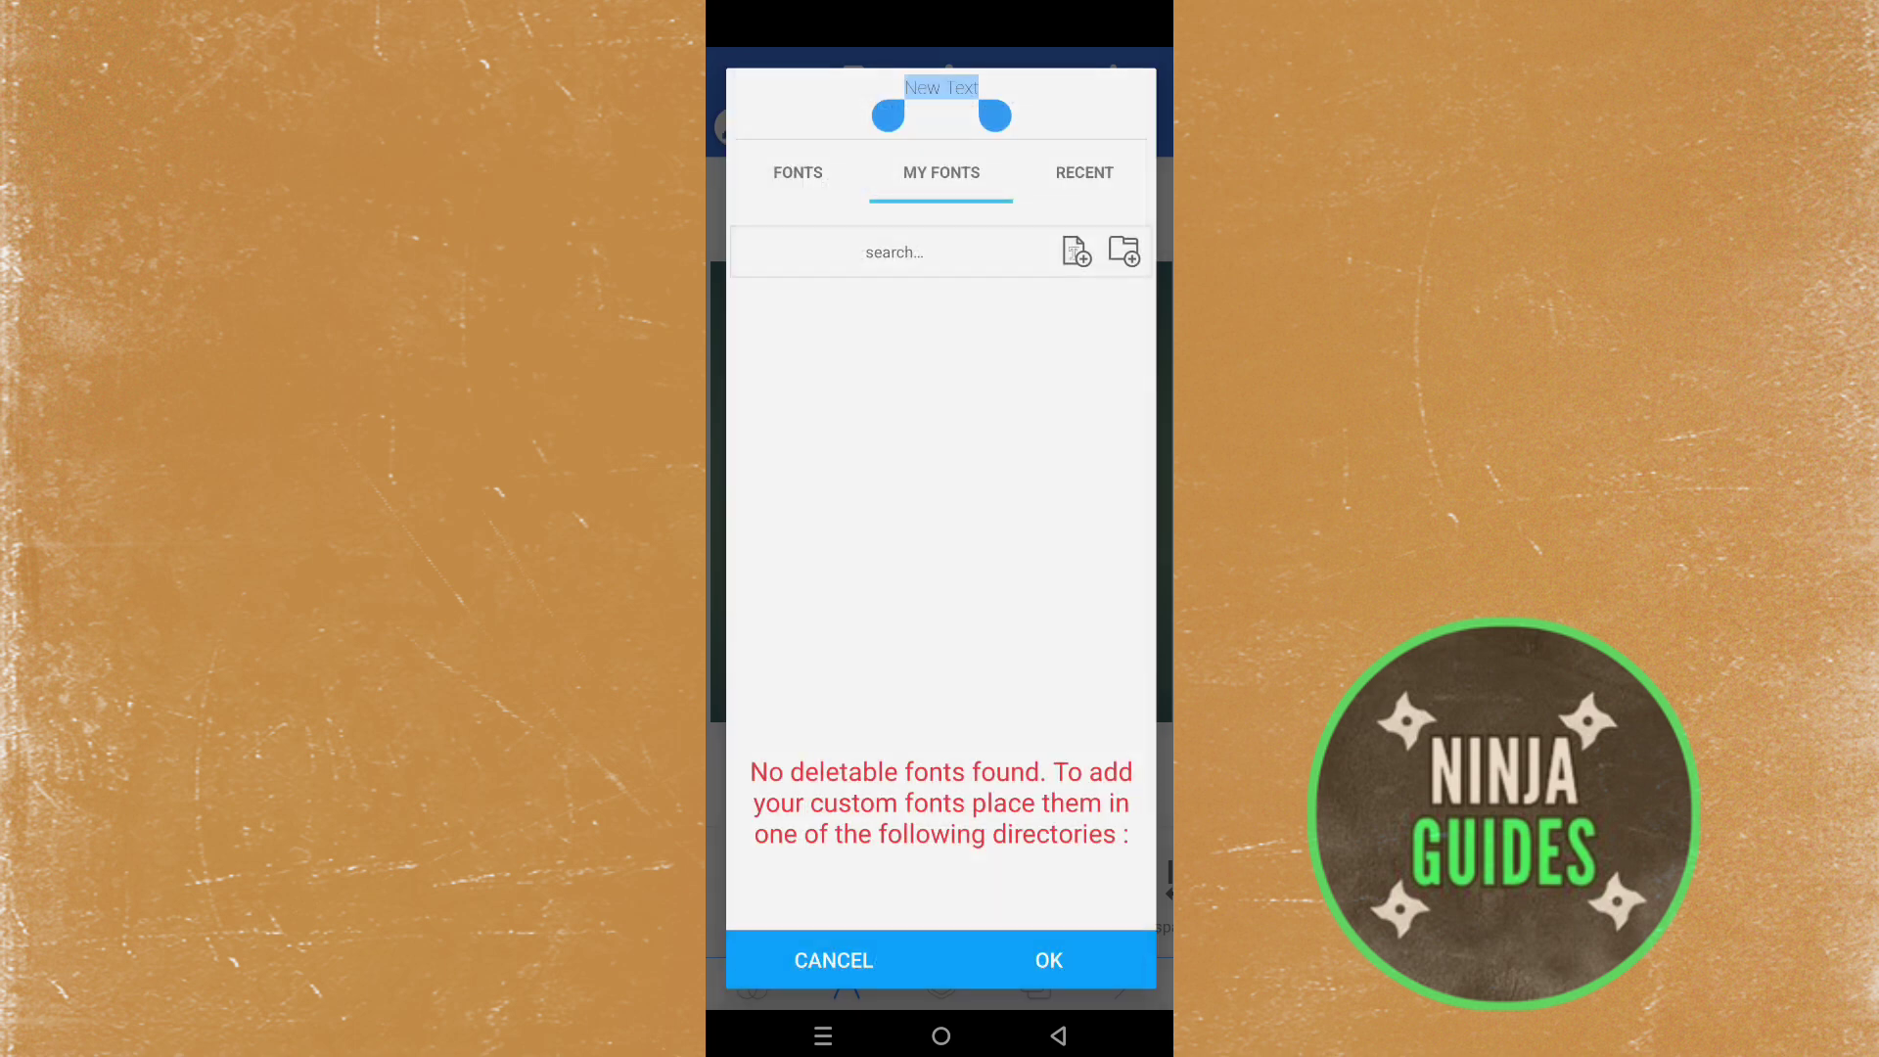
left_click(1077, 252)
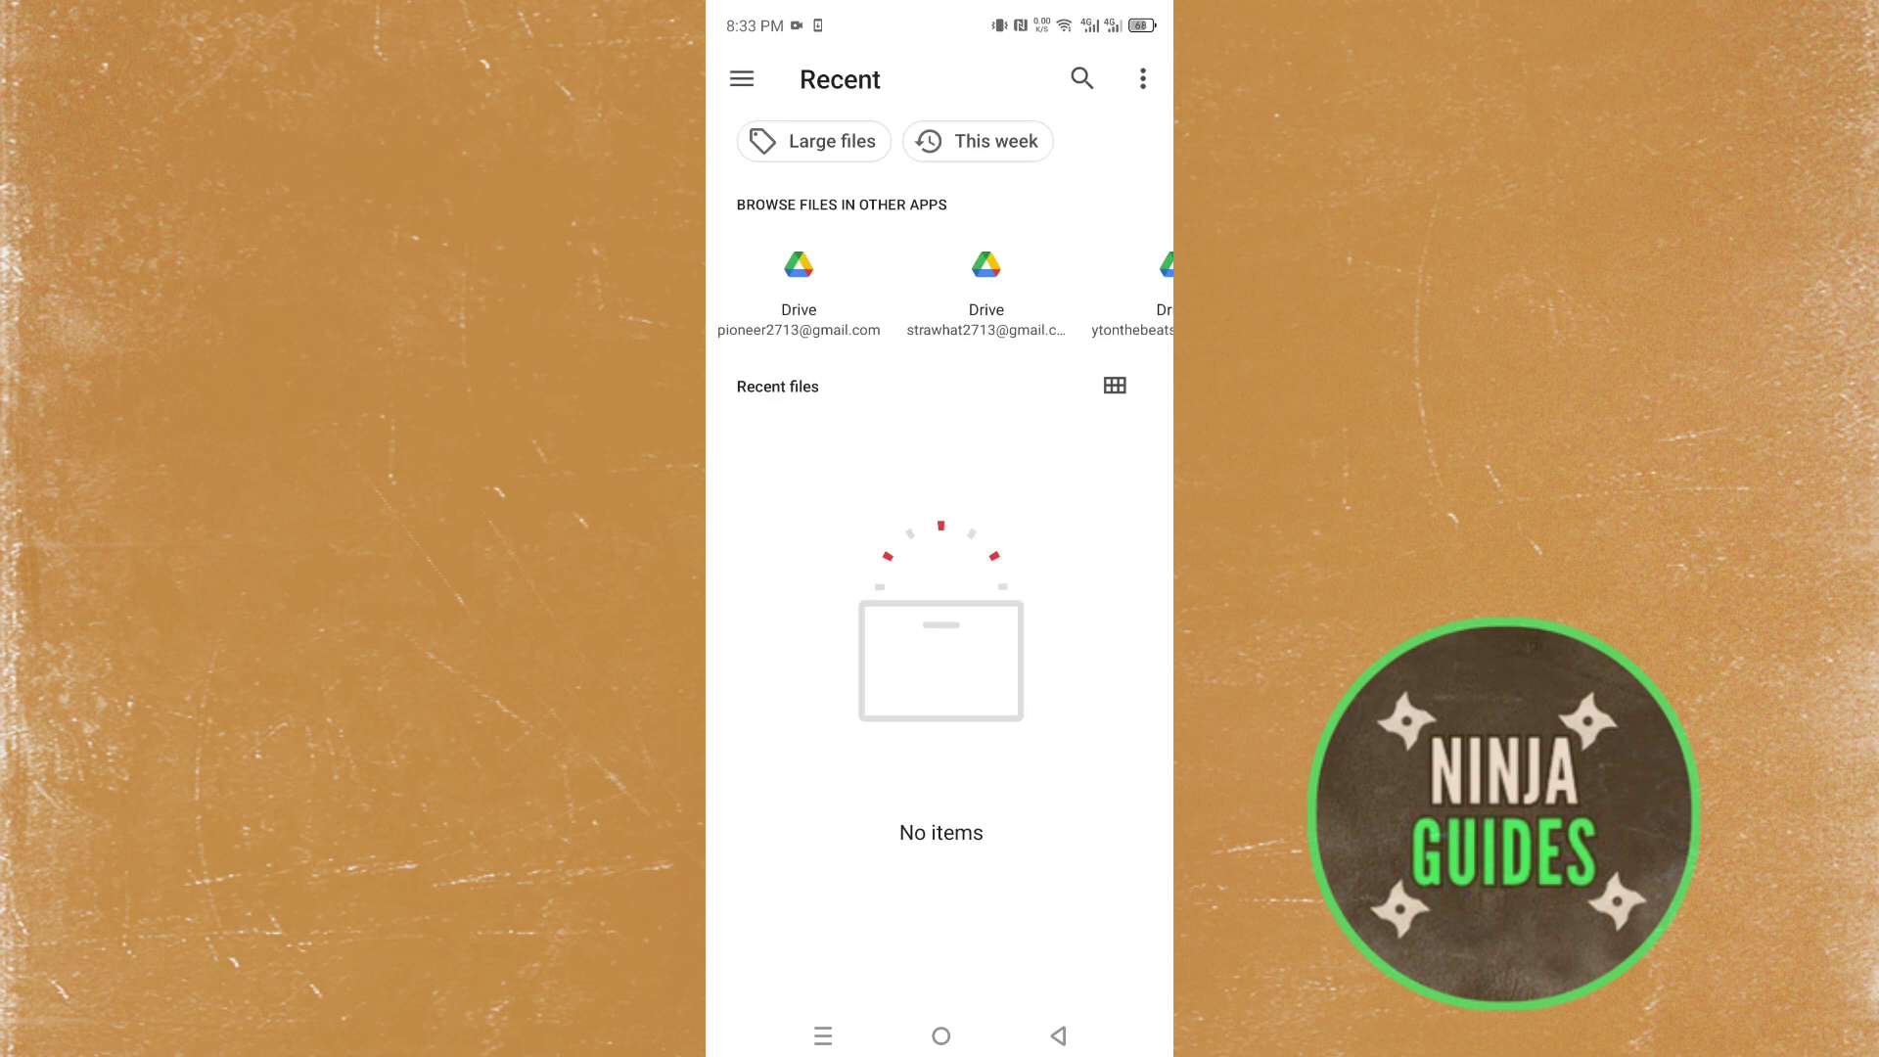
left_click(741, 80)
left_click(834, 231)
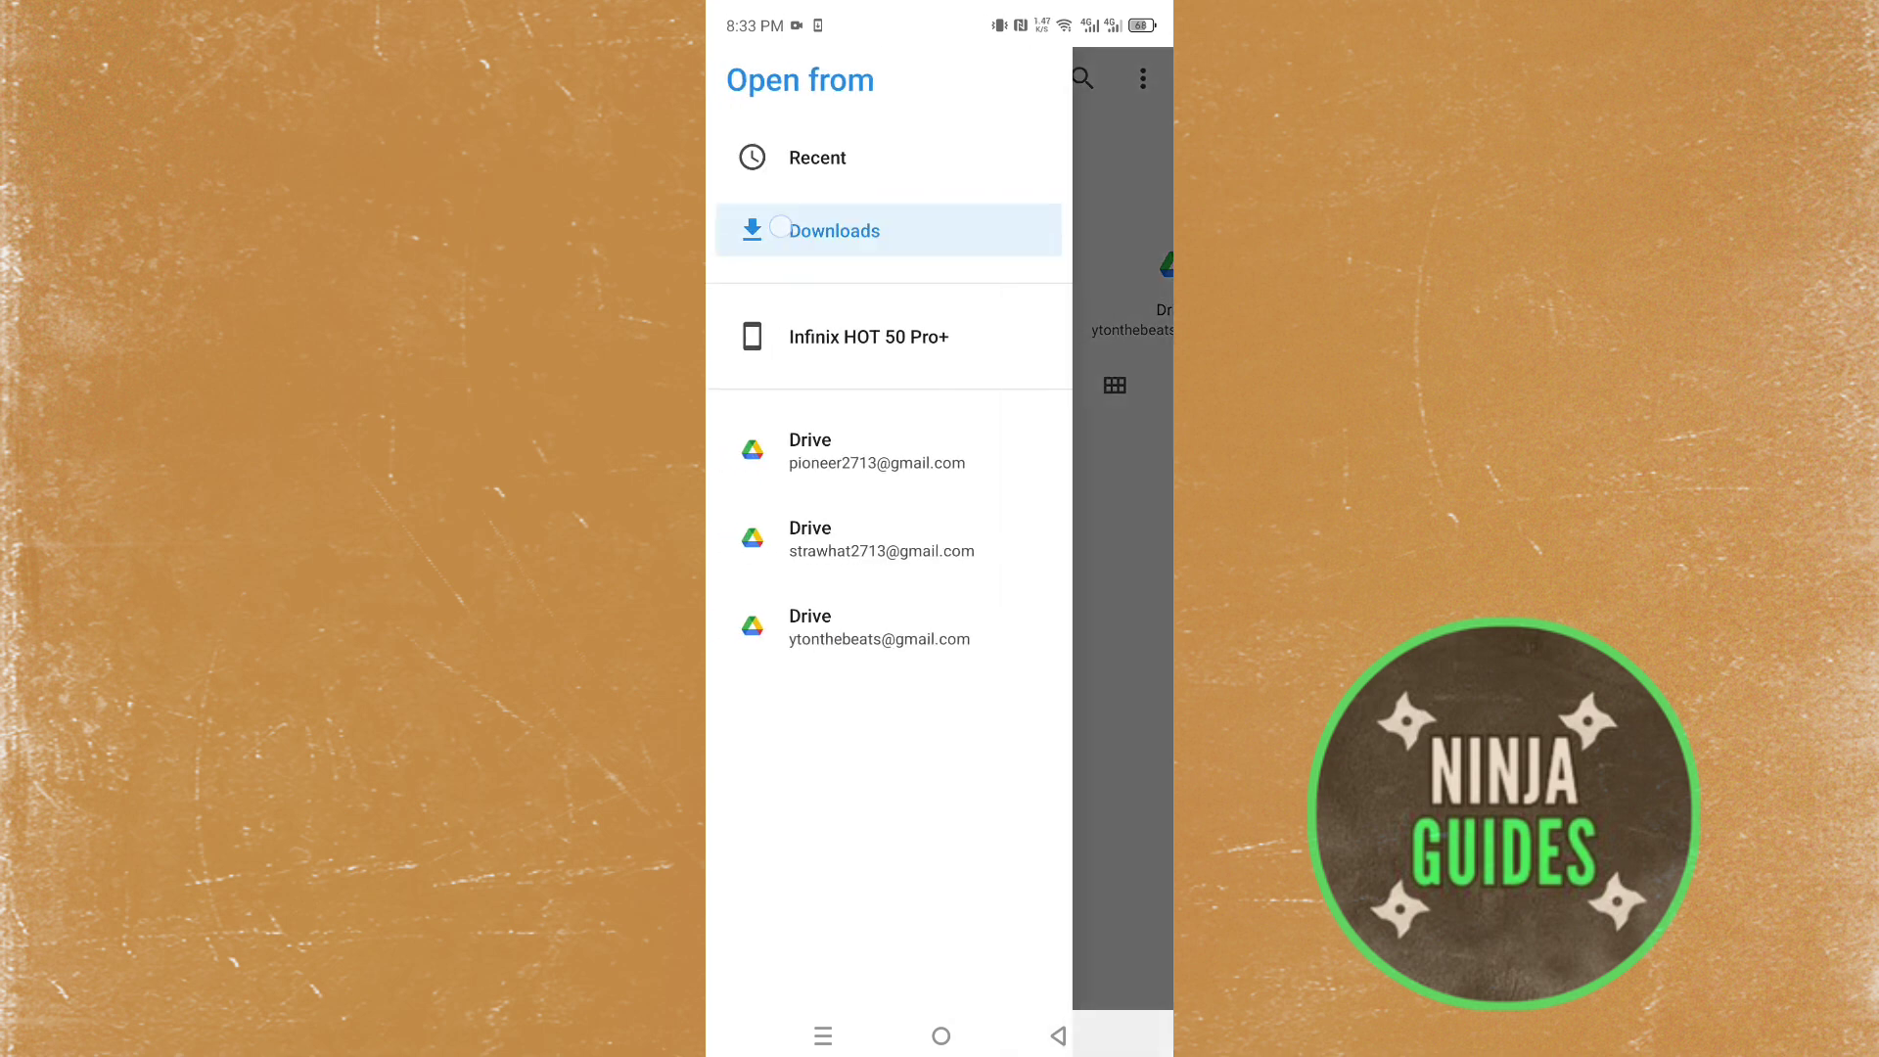
left_click(800, 352)
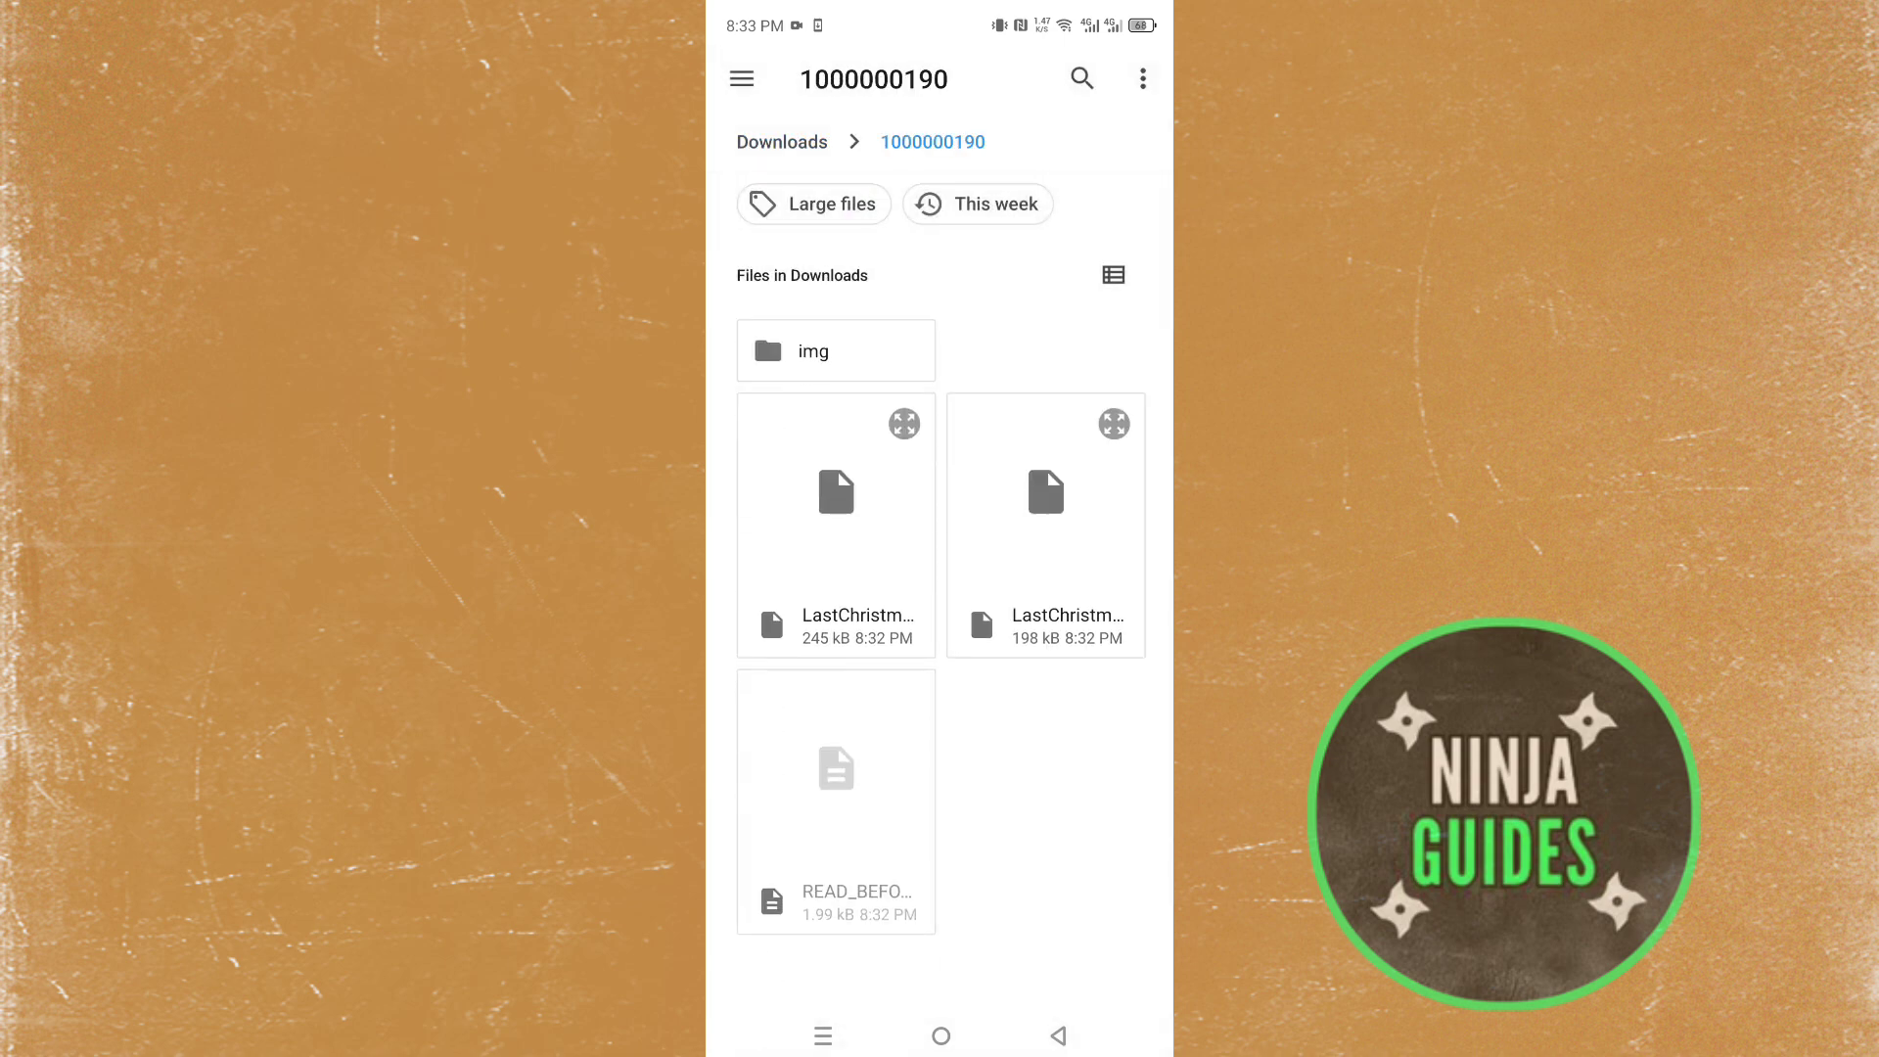
left_click(840, 495)
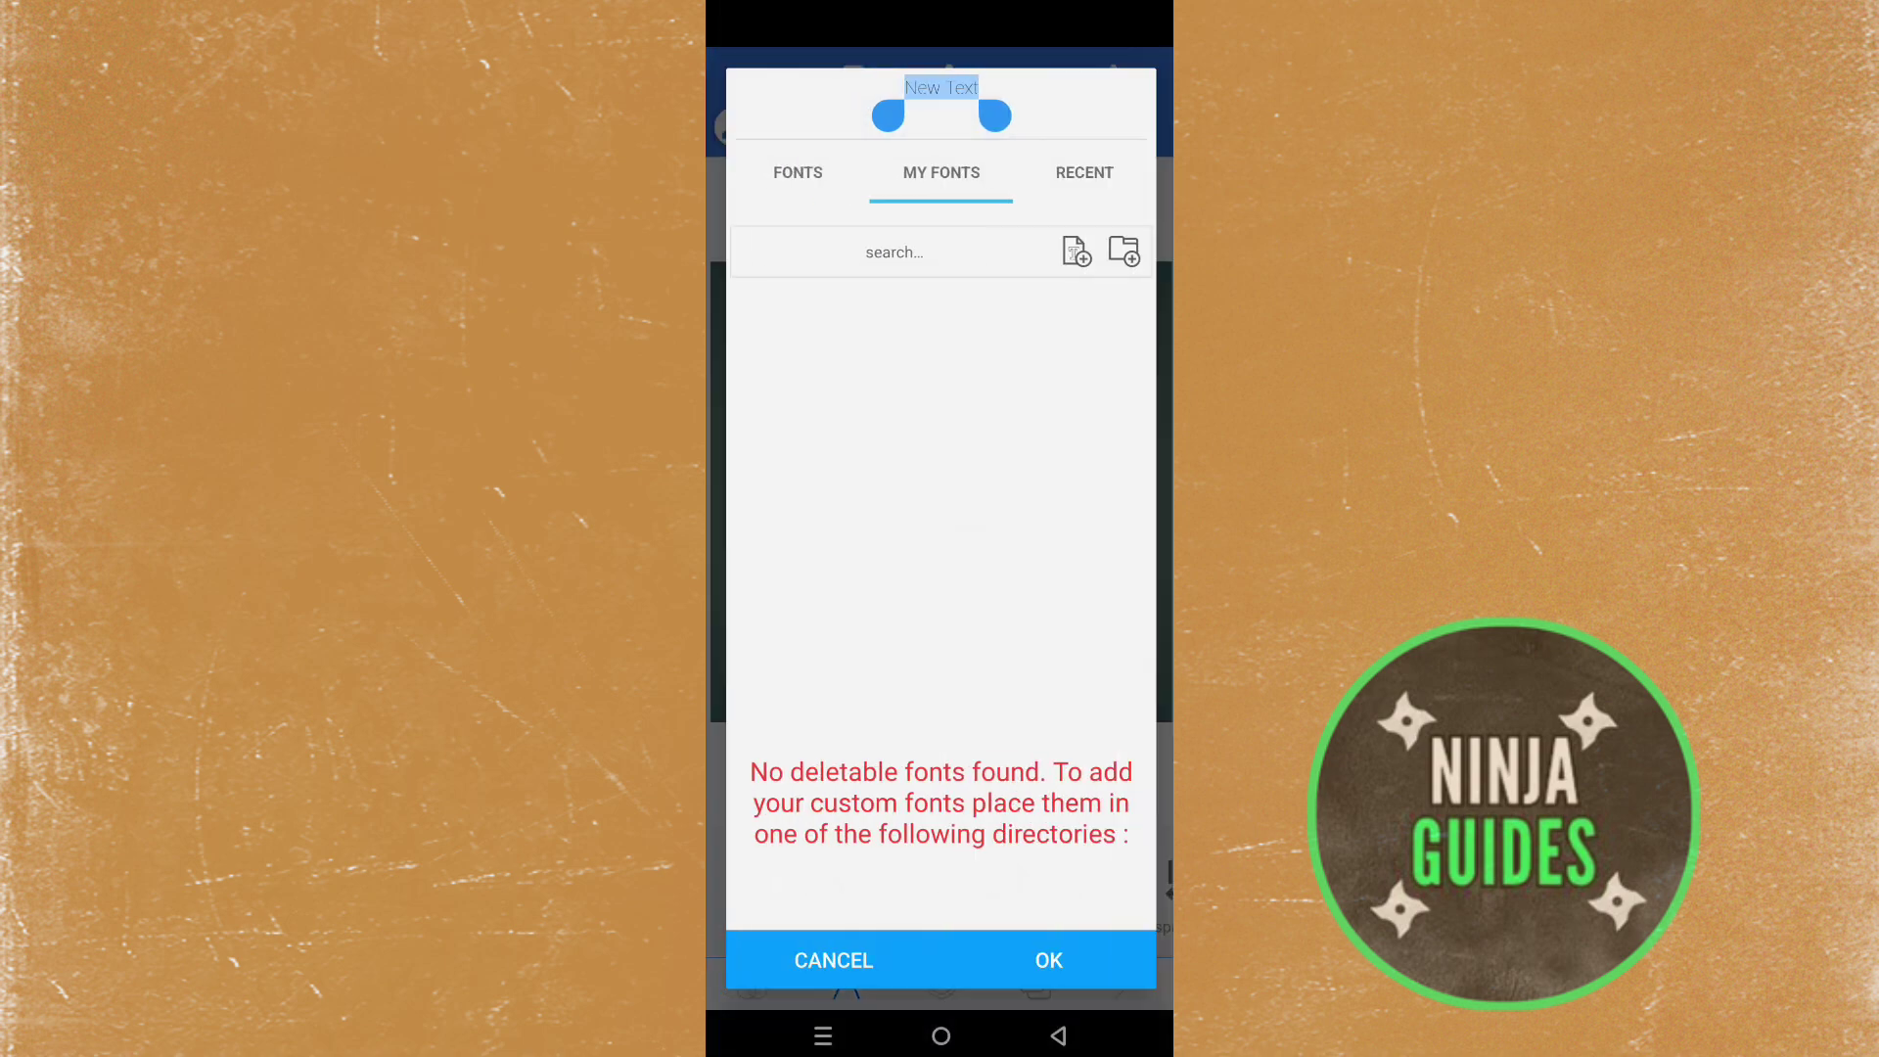
- Close and reopen the font chooser, check MY FONTS, then return to the FONTS list
left_click(1049, 960)
left_click(747, 893)
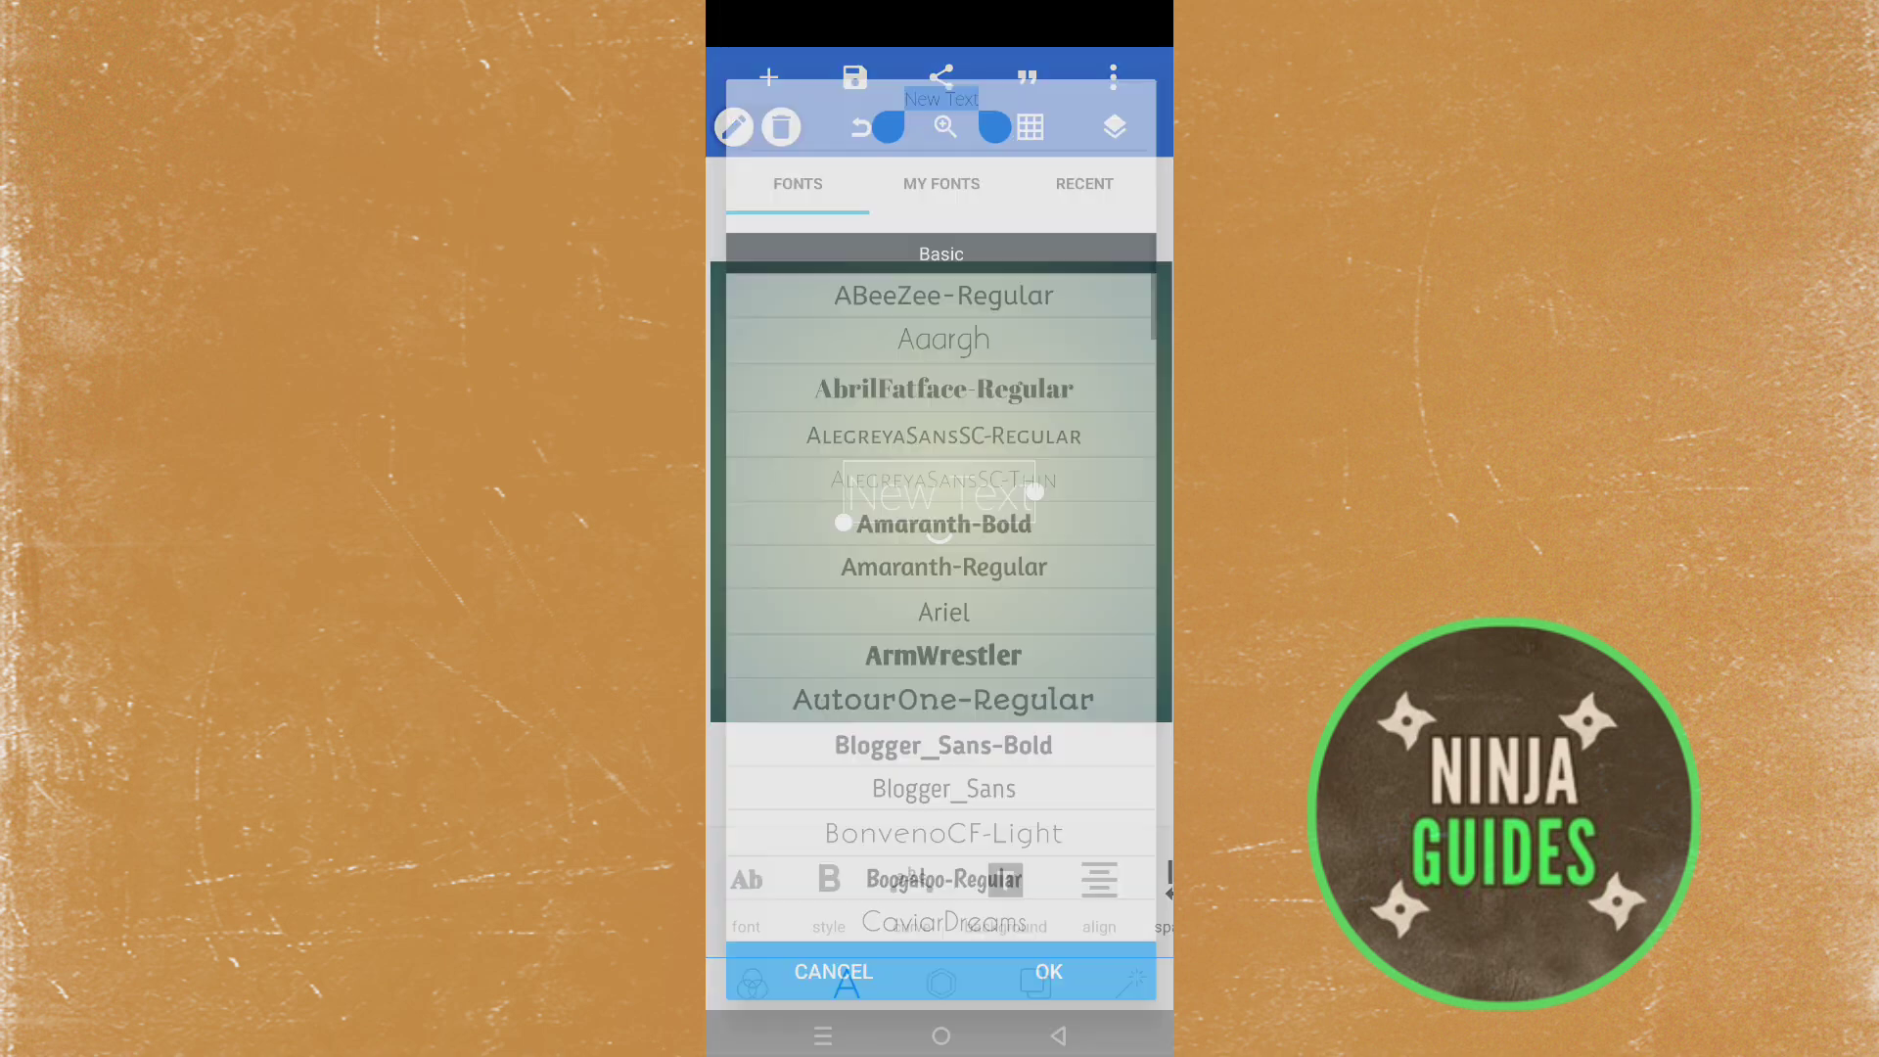
left_click(942, 172)
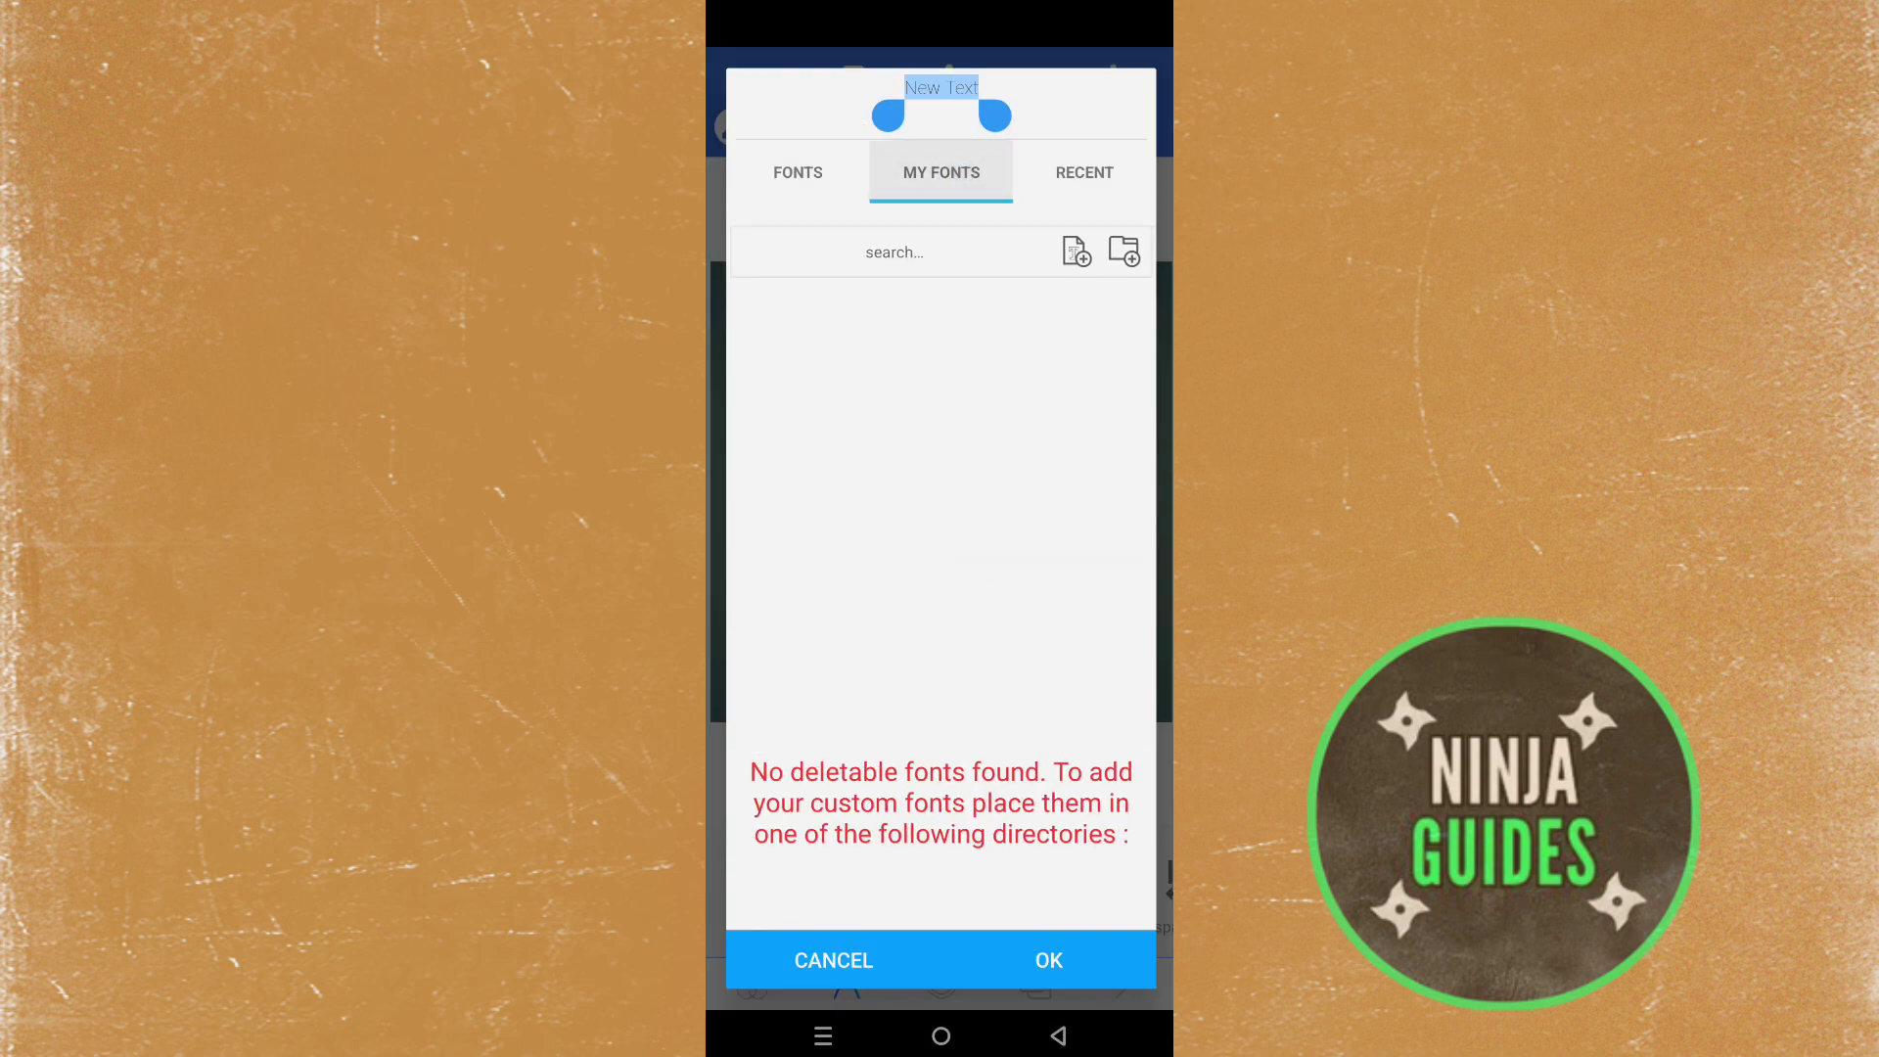
left_click(797, 171)
scroll(1067, 466, "down", 5)
scroll(1066, 466, "down", 5)
scroll(1111, 700, "down", 5)
scroll(1111, 700, "down", 5)
scroll(1111, 699, "up", 5)
scroll(1101, 712, "up", 5)
scroll(1092, 729, "up", 5)
scroll(1092, 730, "up", 5)
scroll(1098, 826, "up", 5)
scroll(1098, 826, "down", 1)
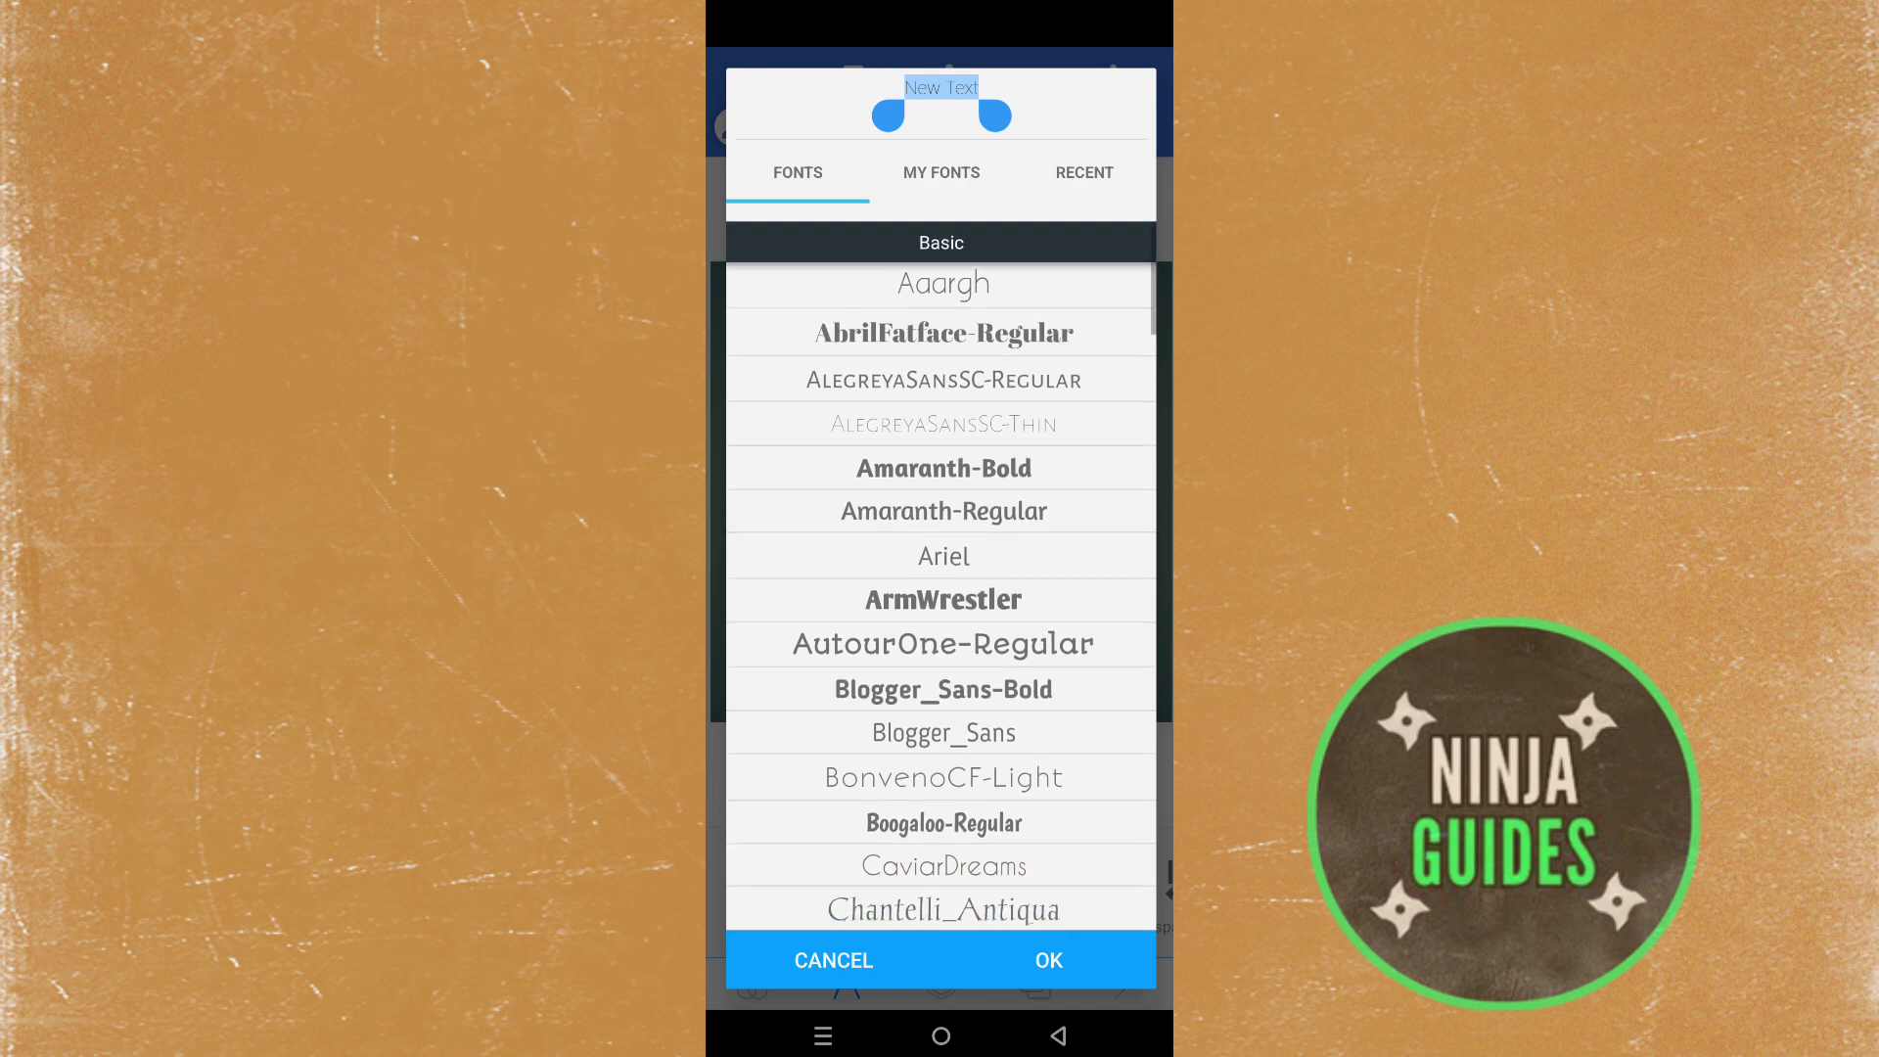
scroll(1083, 784, "down", 1)
scroll(1081, 784, "down", 5)
scroll(1111, 844, "down", 10)
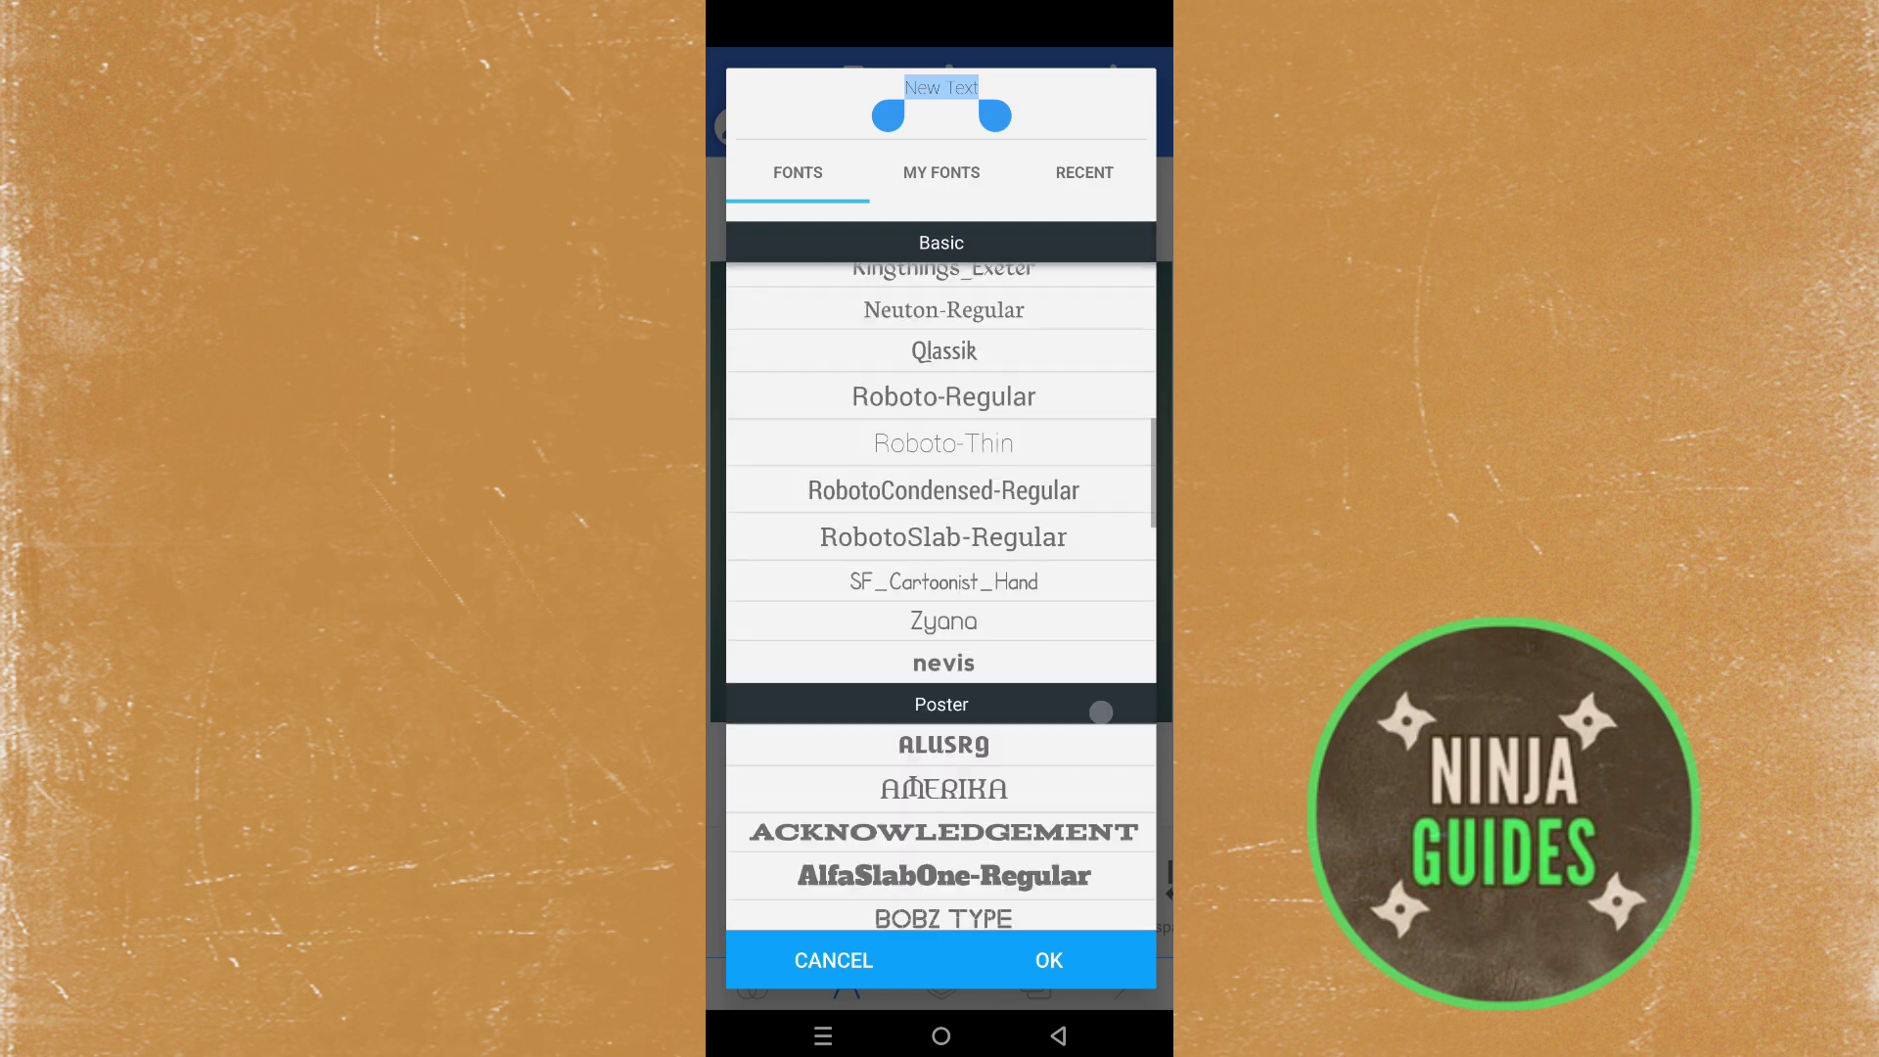